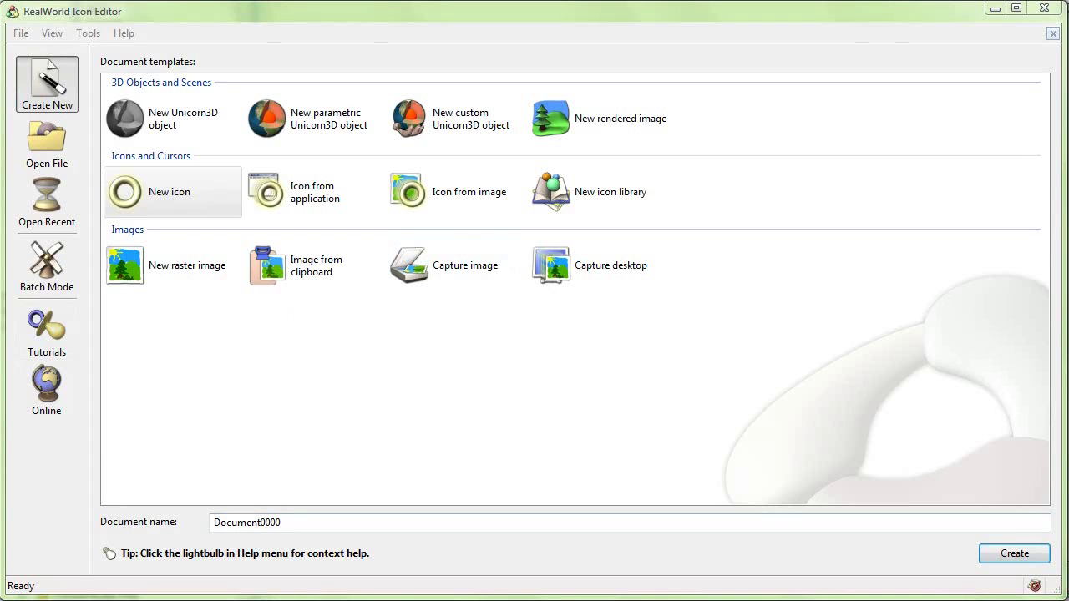
Step: Open the bigglycd.gif image and inspect the dithering around the central cog at high magnification
left_click_drag(22, 456, 214, 342)
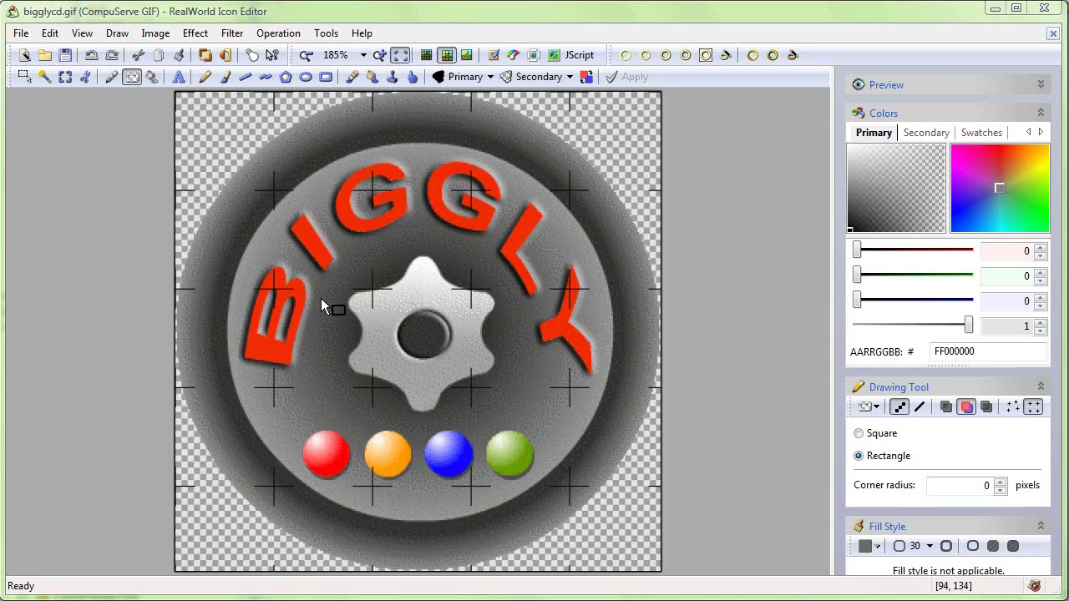
scroll(321, 298, "up", 4)
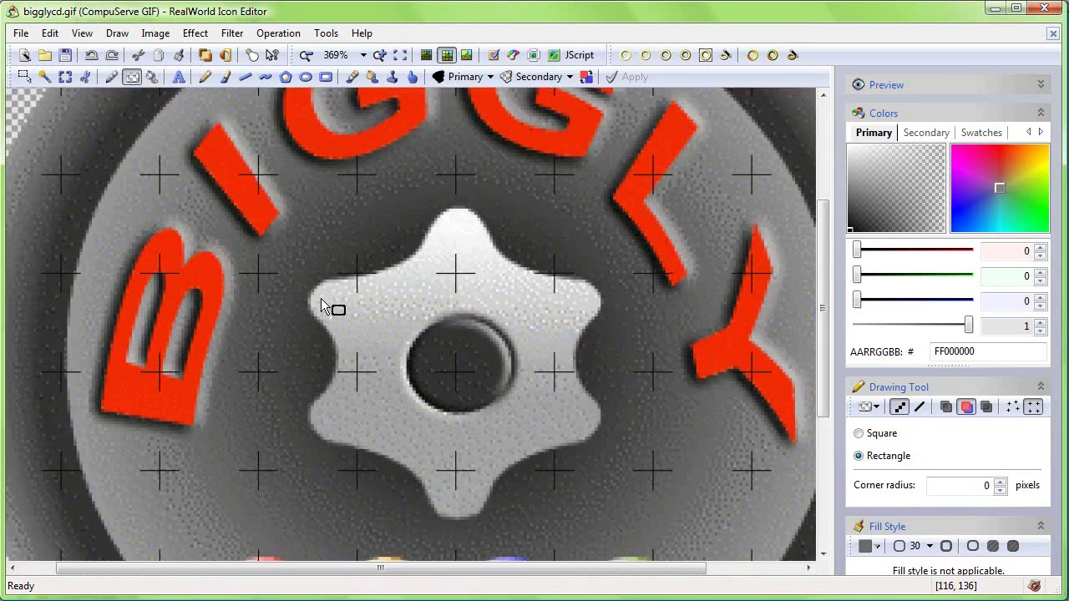
scroll(268, 292, "up", 4)
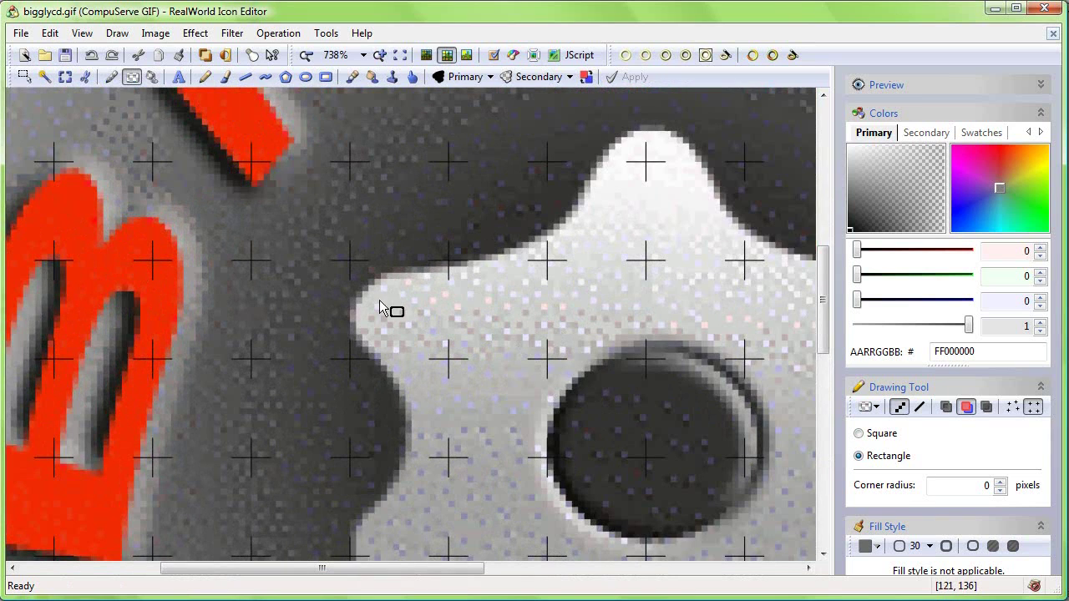
scroll(284, 316, "down", 4)
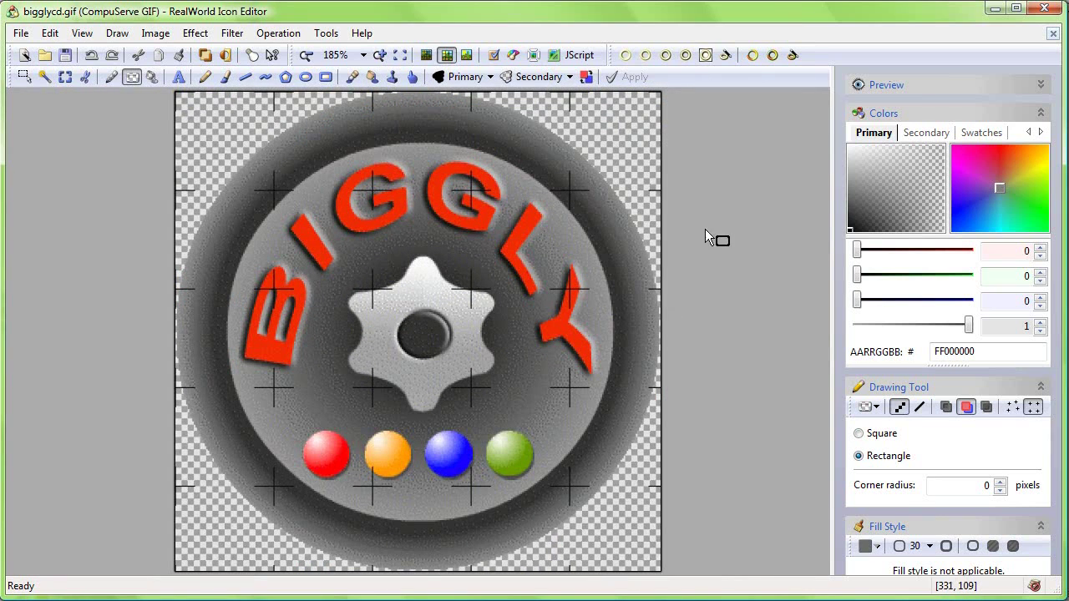
Step: Create a custom Vista icon from the image with the preset formats and display its 256x256 image
left_click(792, 55)
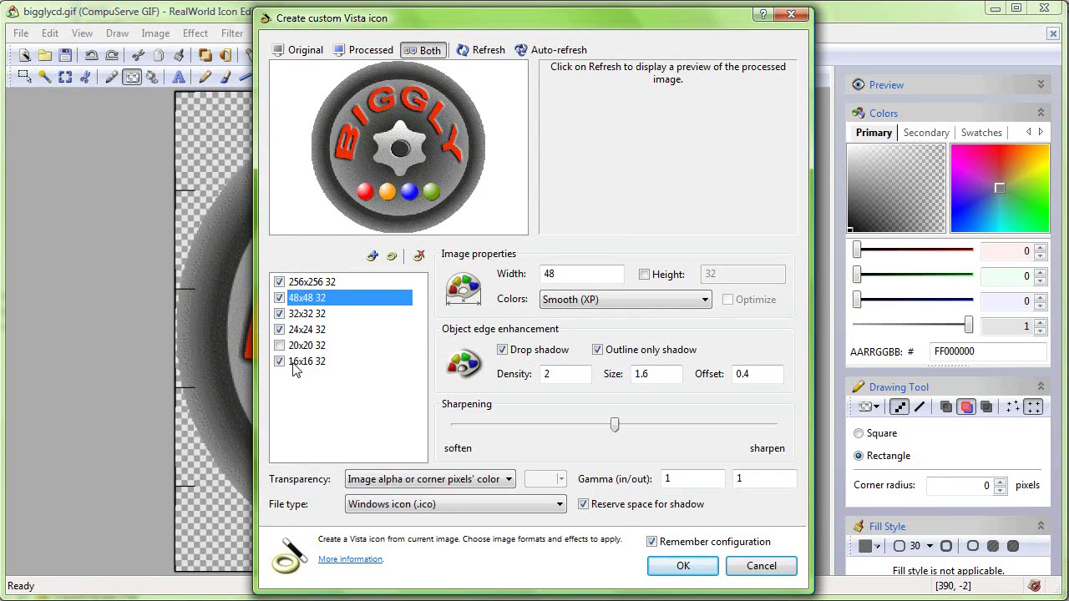
left_click(683, 568)
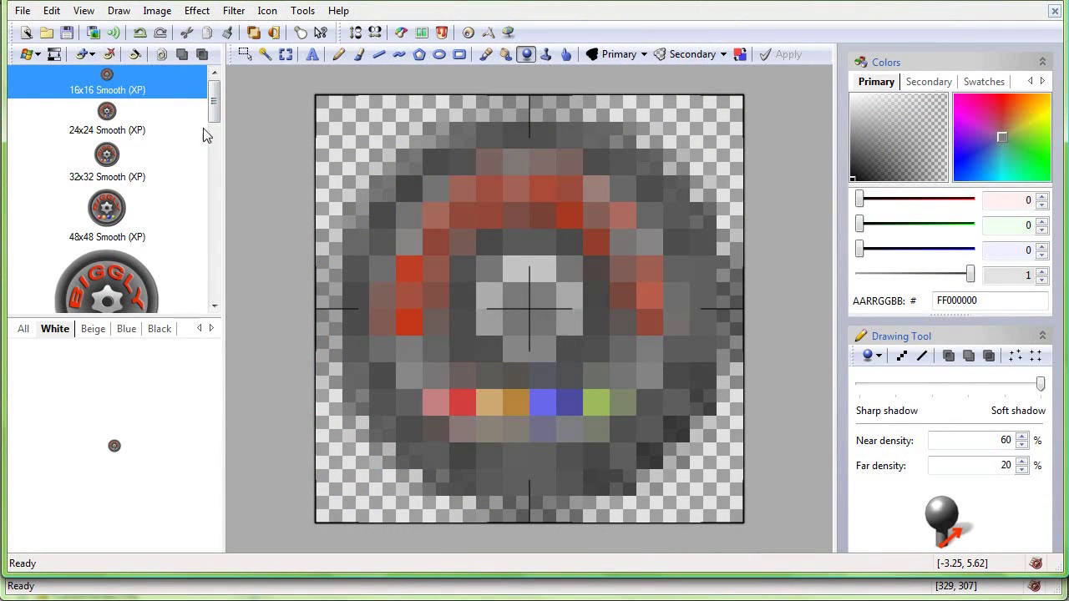
scroll(213, 113, "down", 1)
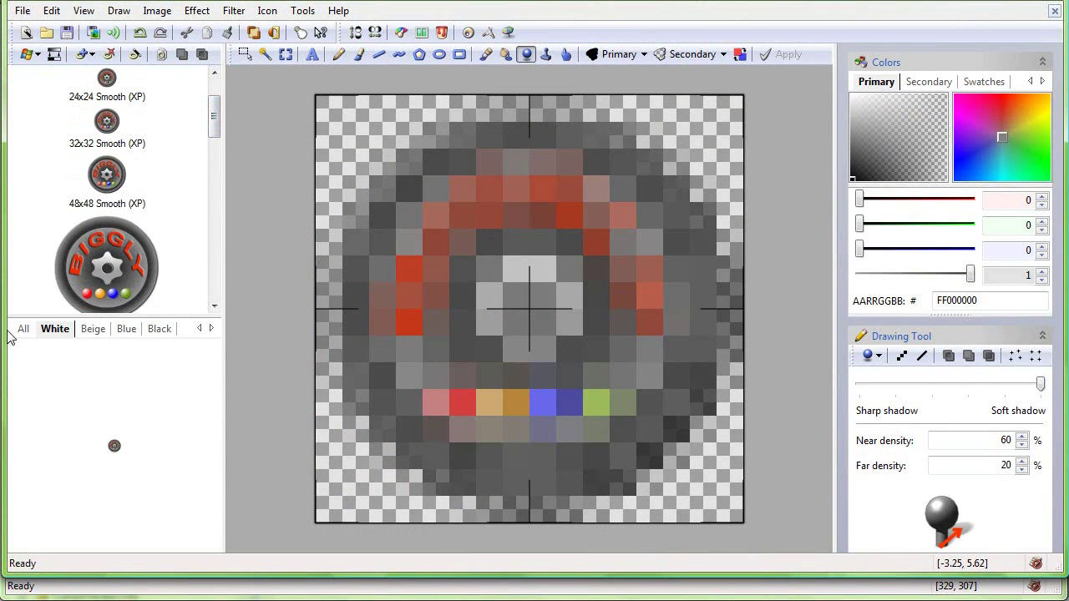
left_click(103, 281)
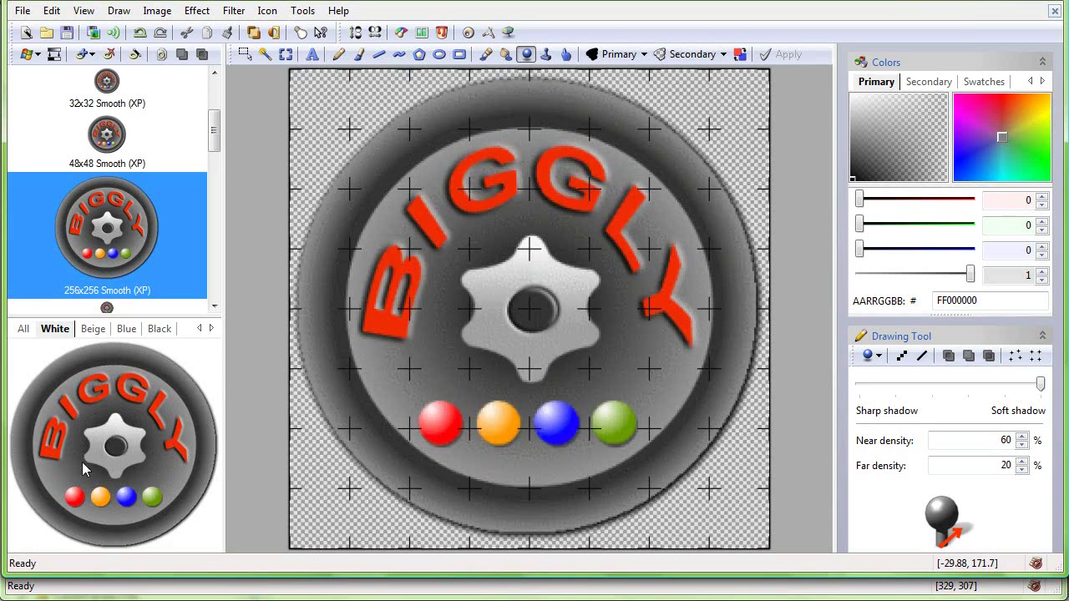
Step: Examine the 48x48 icon image against all preview backgrounds, look over the remaining sizes, and close the icon document
left_click(135, 167)
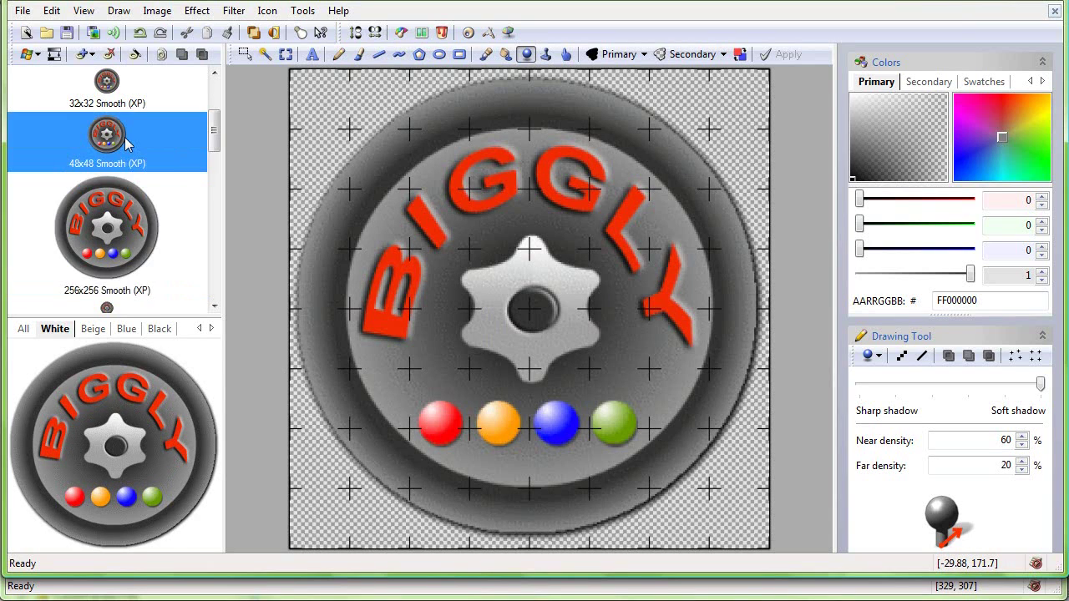
left_click(24, 330)
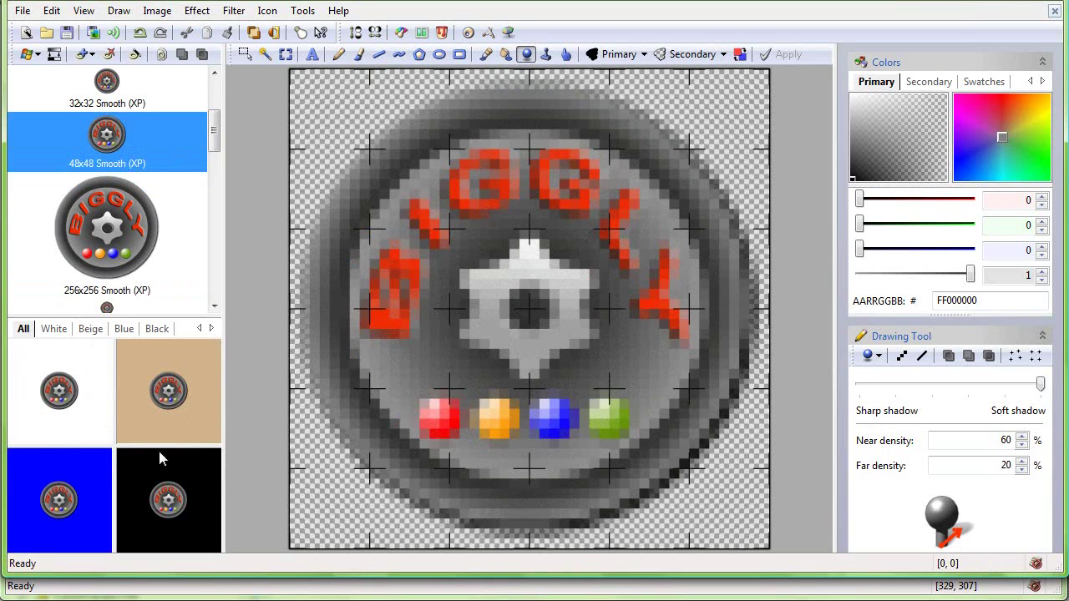
scroll(219, 100, "up", 2)
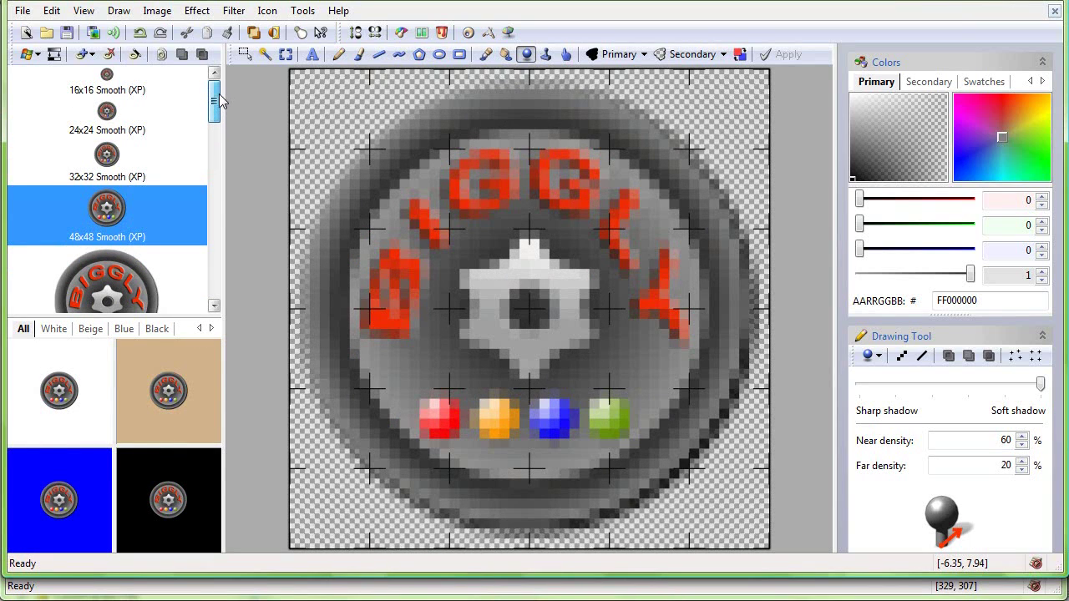
scroll(219, 100, "down", 2)
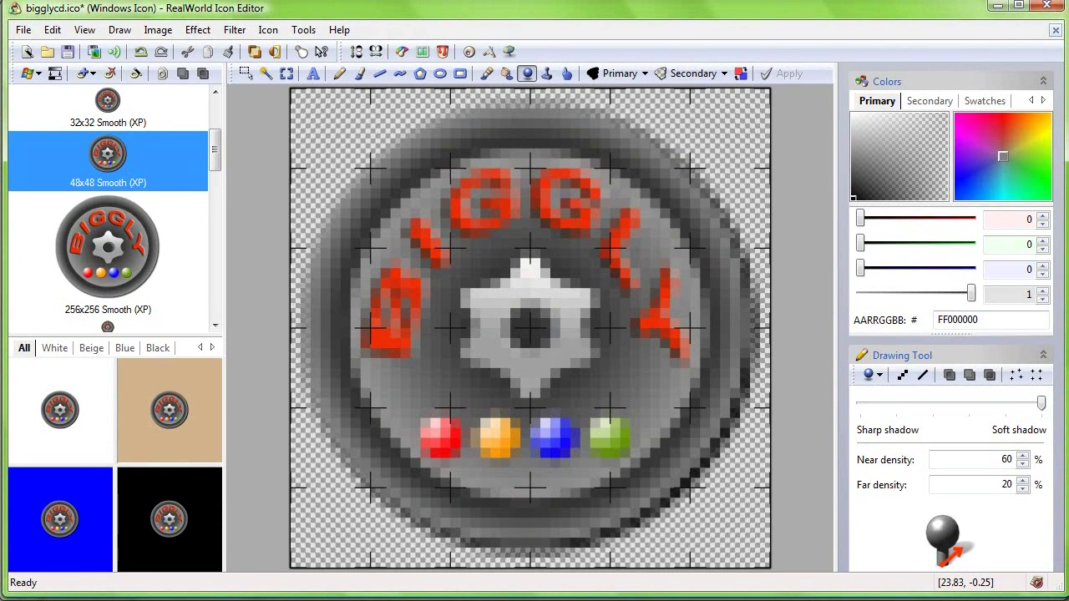
left_click(1047, 5)
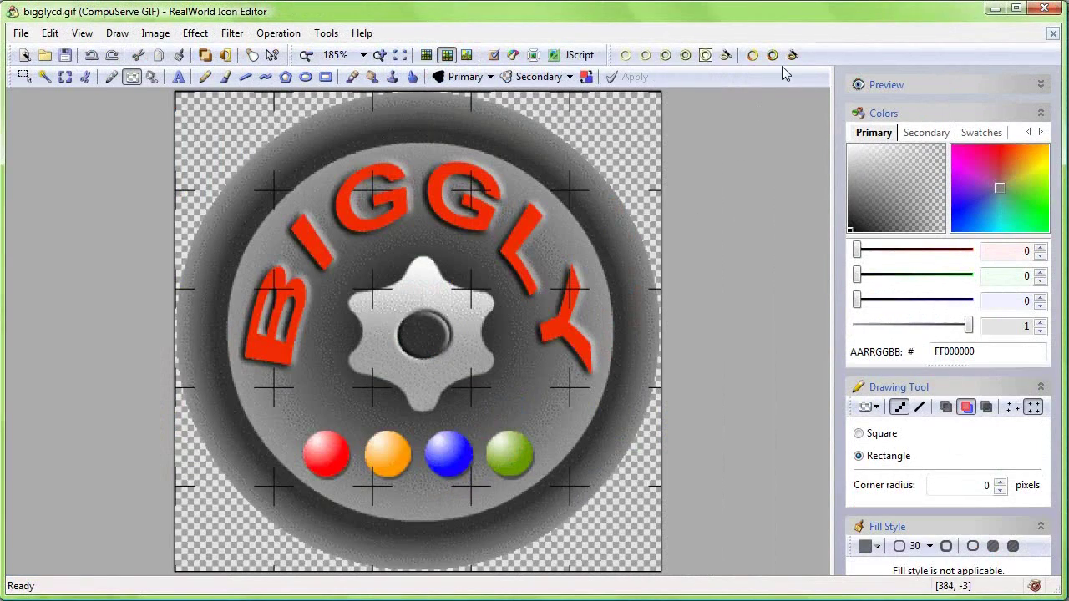
Step: Start another custom Vista icon from the image, setting both the input and output gamma to 2
left_click(793, 55)
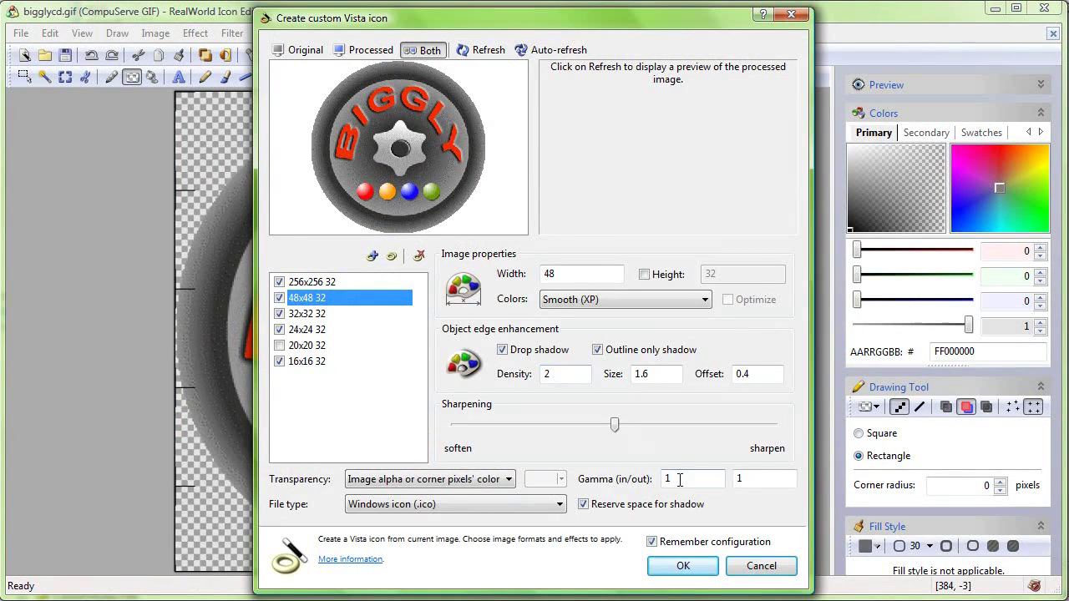
double_click(678, 478)
type("2")
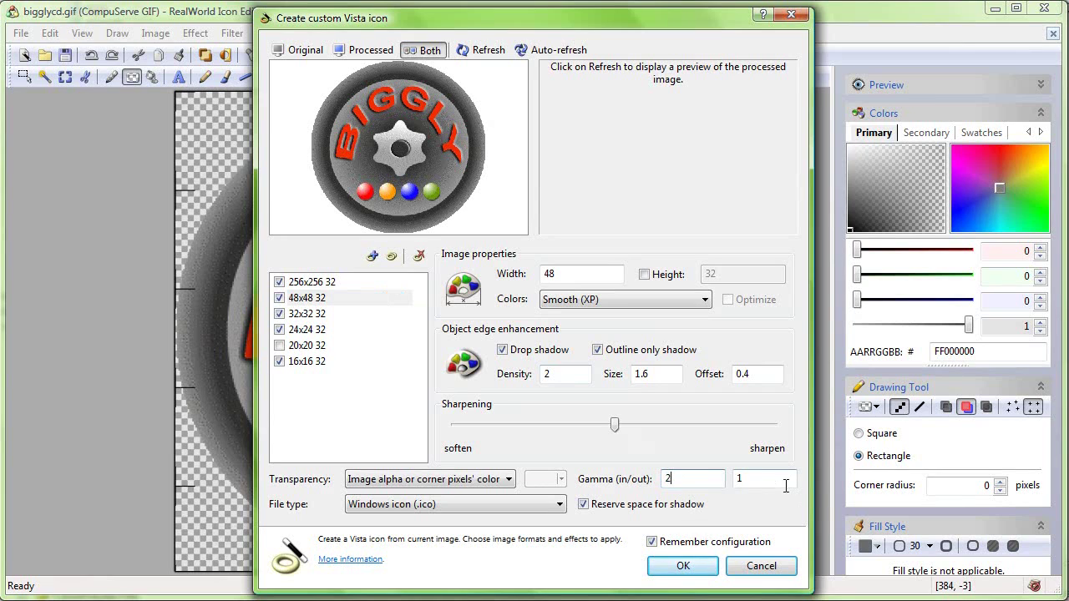
key("Tab")
Step: Sharpen the 16x16 format strongly and the 24x24 through 48x48 formats slightly, and generate the icon
left_click(309, 365)
left_click_drag(614, 426, 713, 442)
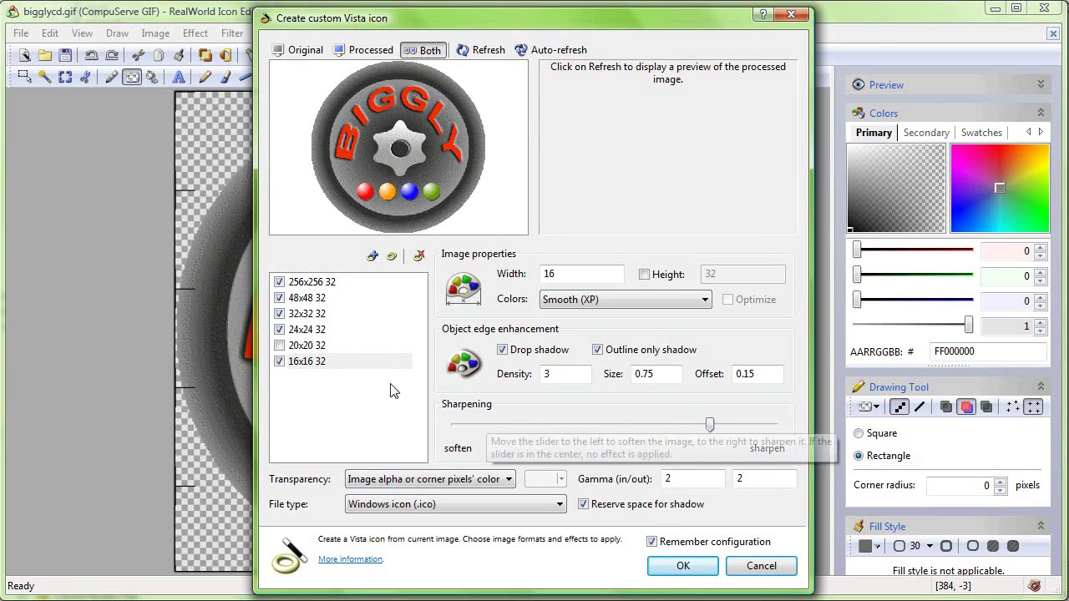
left_click(316, 332)
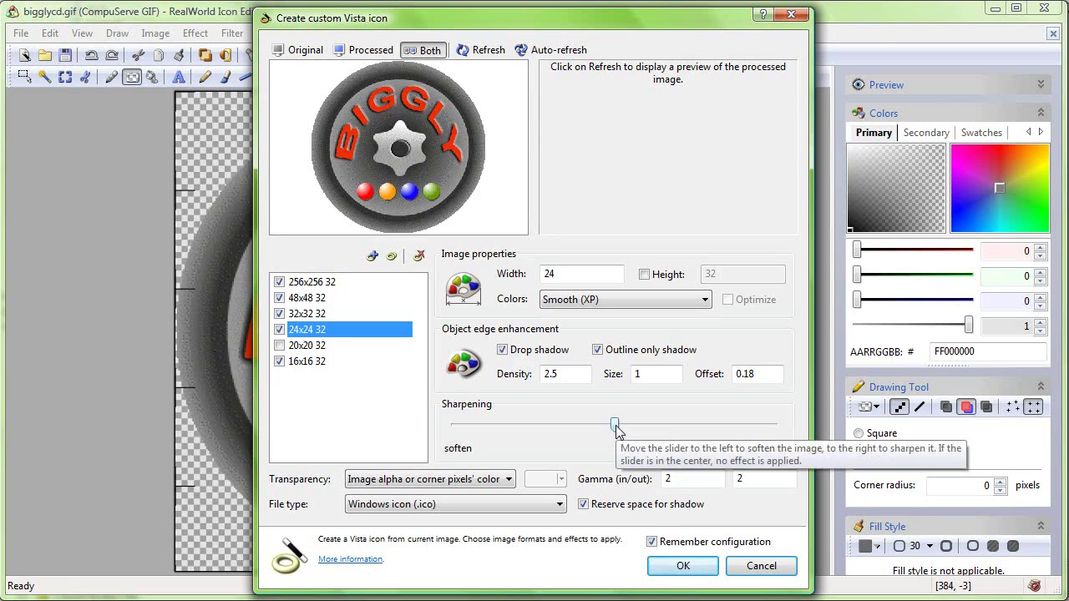
left_click_drag(615, 437, 643, 433)
left_click(311, 318)
left_click(325, 304)
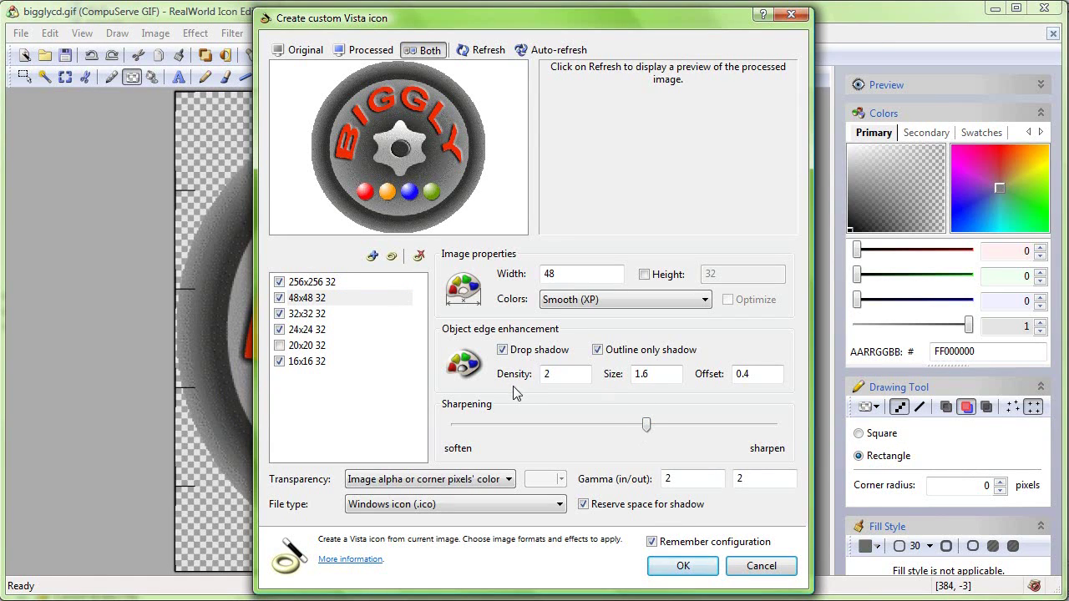
left_click(679, 568)
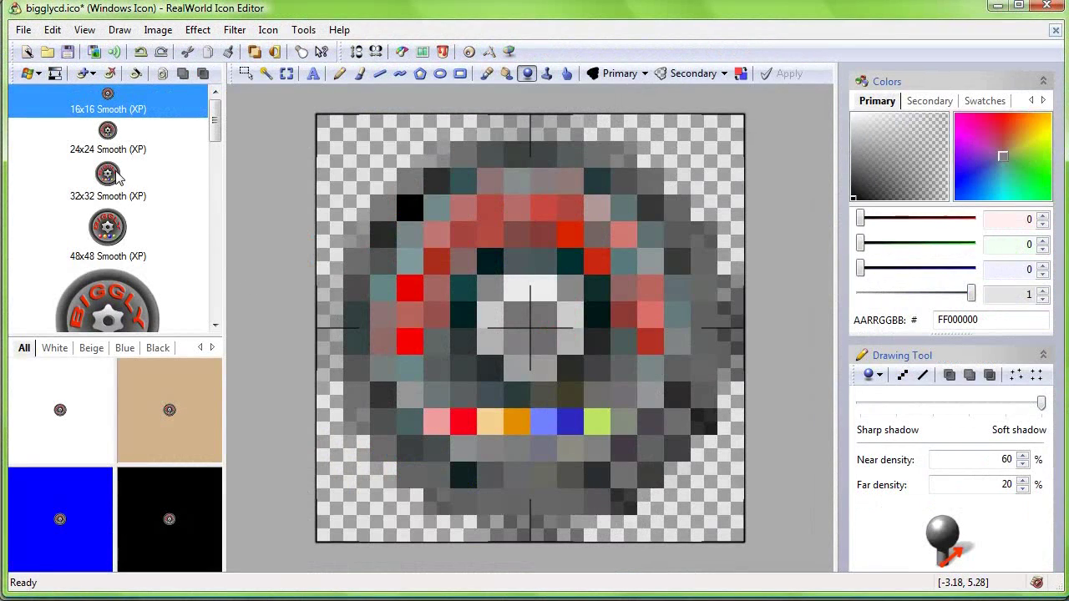
Step: Examine the sharpened 48x48 and 16x16 images of the new icon
left_click(117, 227)
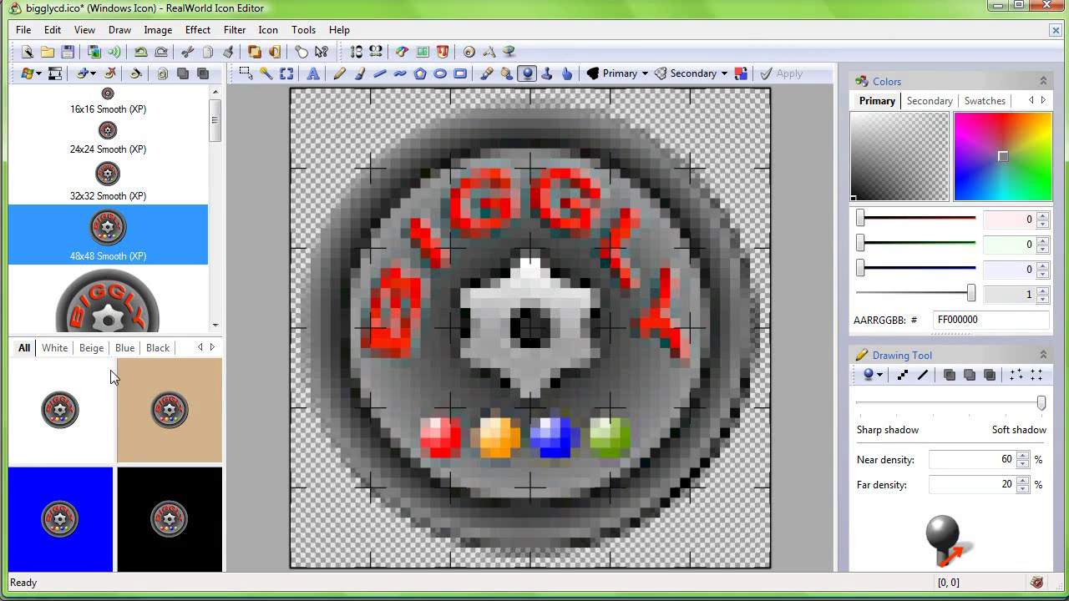
left_click(117, 106)
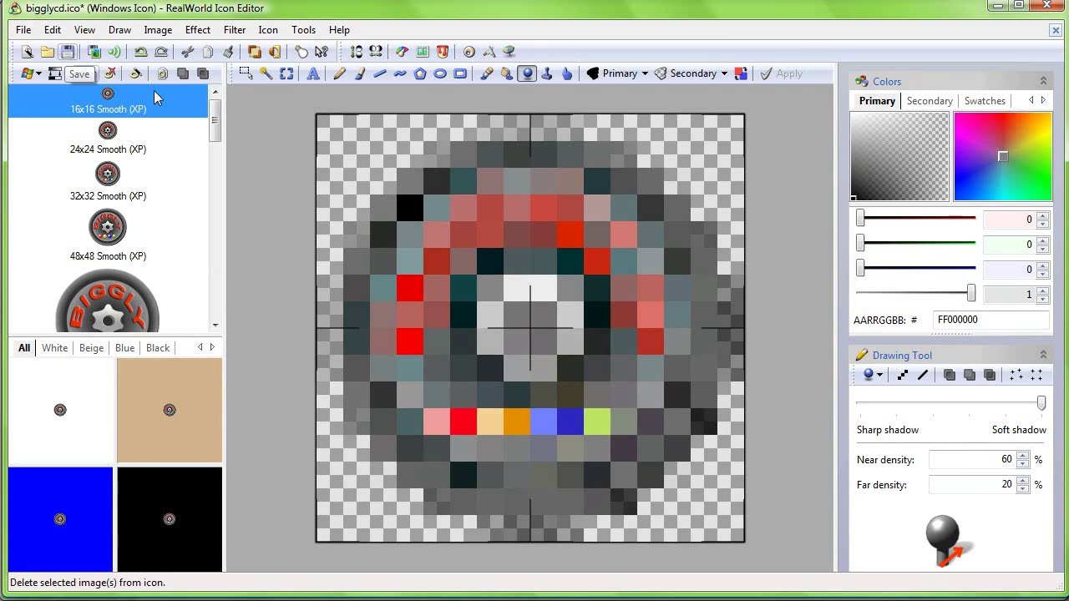
mouse_move(216, 132)
left_mouse_down()
mouse_move(219, 298)
mouse_move(216, 126)
left_mouse_up()
left_click(187, 111)
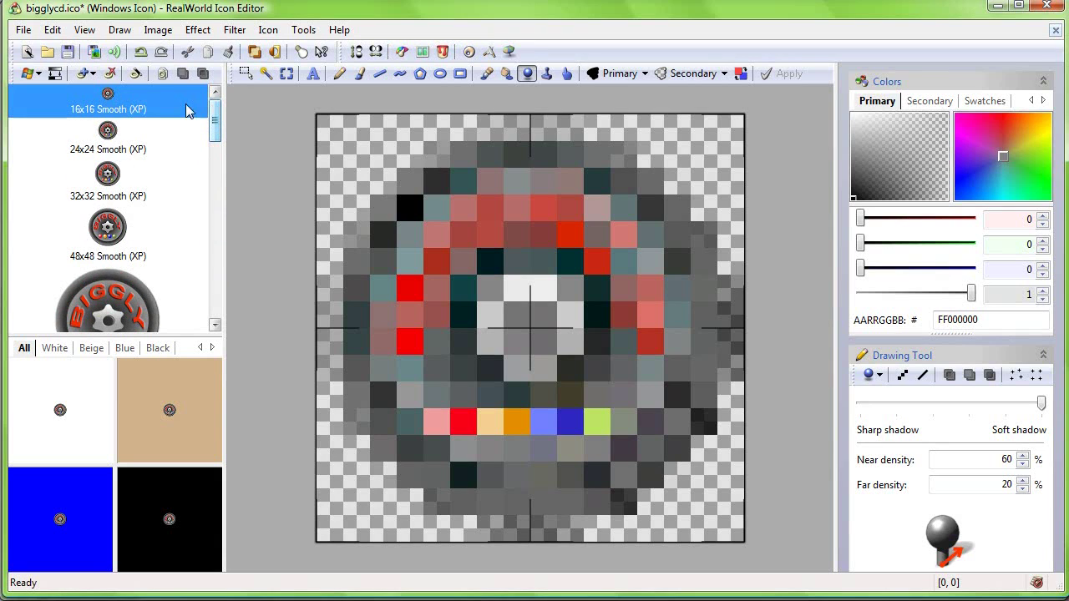
Step: Save the icon to the Desktop as the Windows icon file bigglycd.ico
left_click(76, 60)
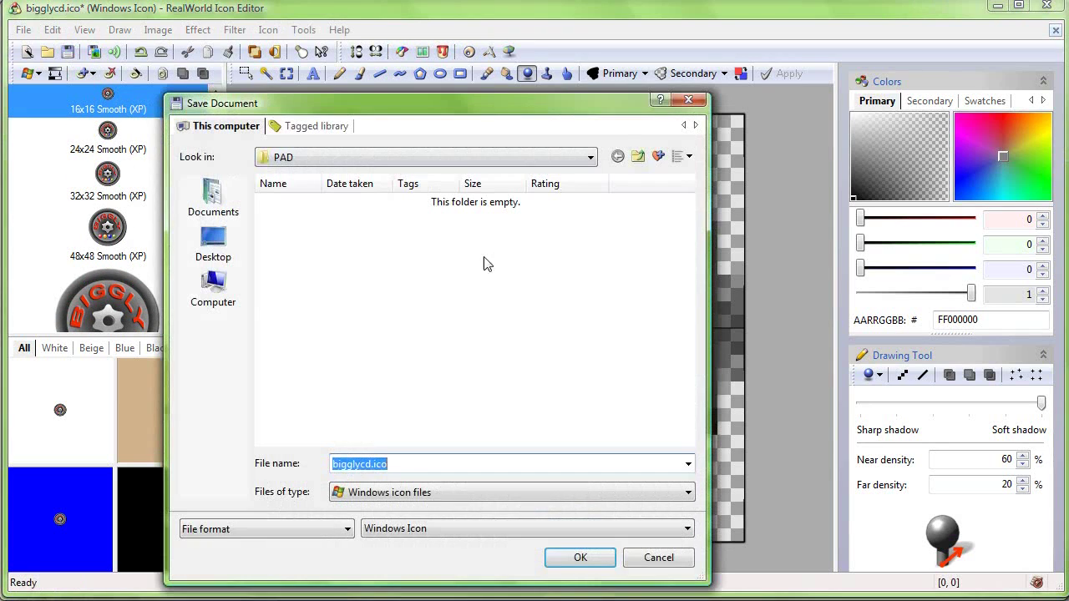
left_click(590, 158)
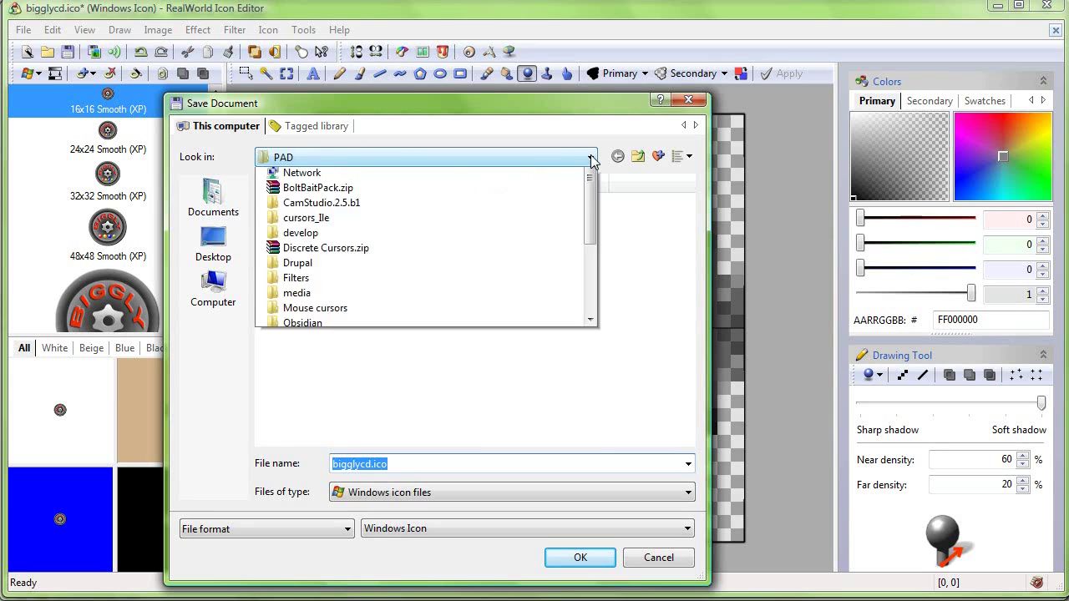
scroll(334, 251, "up", 3)
left_click(289, 176)
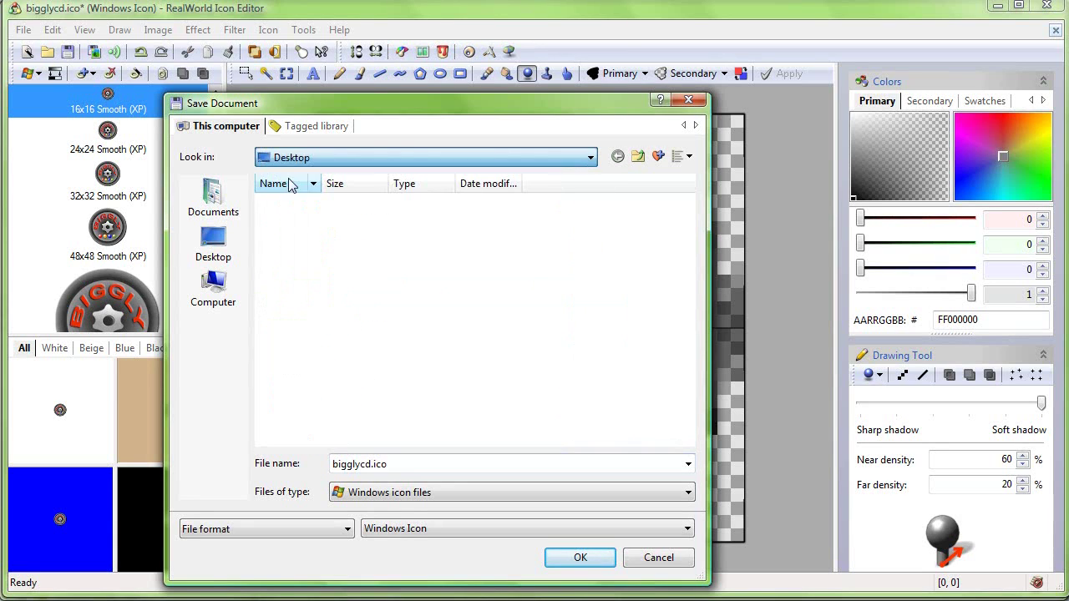
left_click(368, 464)
type("1")
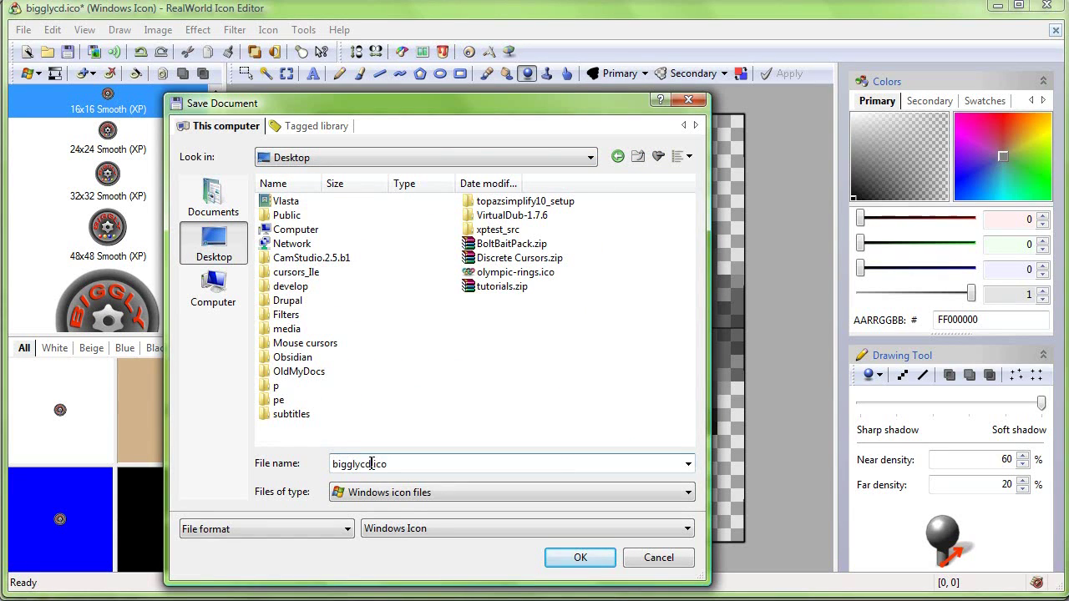
left_click(579, 557)
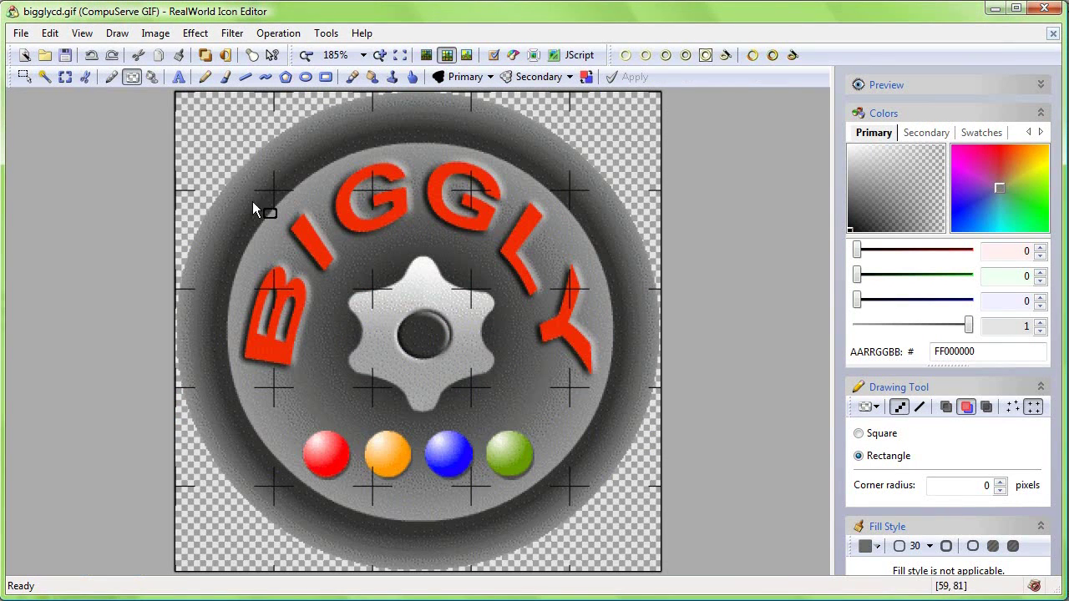
Step: Flood fill the dark grey area between the letter B and the cog, using simple flood fill with 8% tolerance
left_click(152, 77)
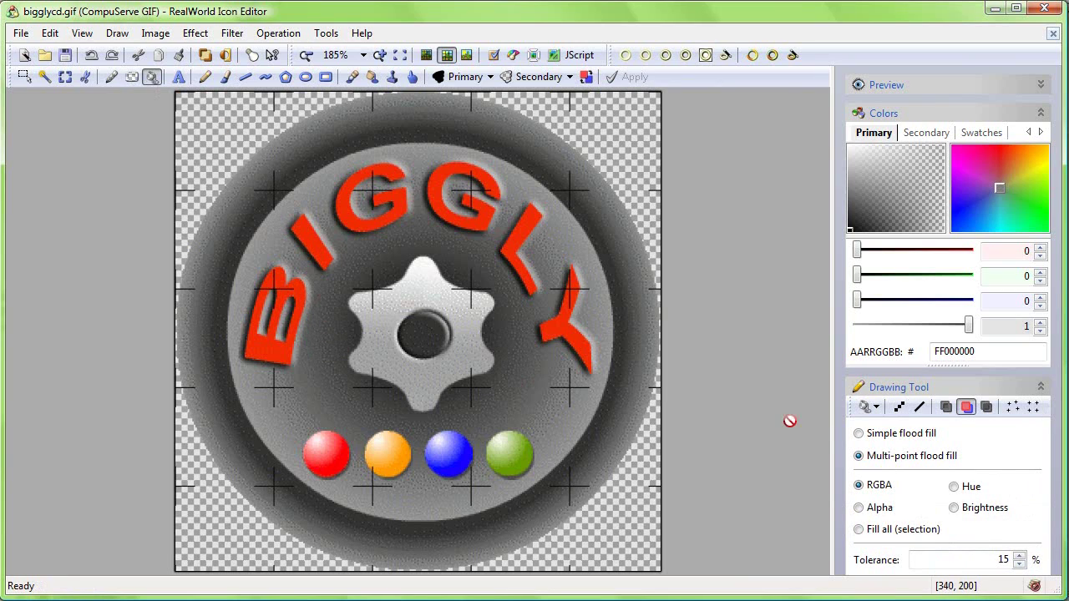
left_click(862, 434)
left_click(1020, 564)
left_click(1021, 564)
left_click(1020, 565)
left_click(1020, 565)
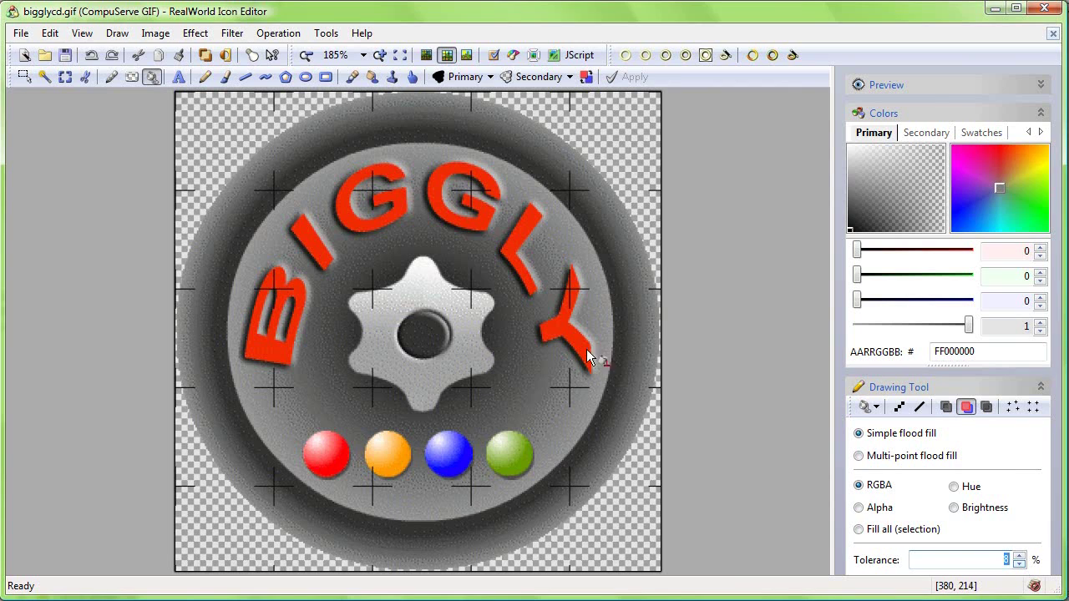
left_click(323, 339)
left_click(320, 347)
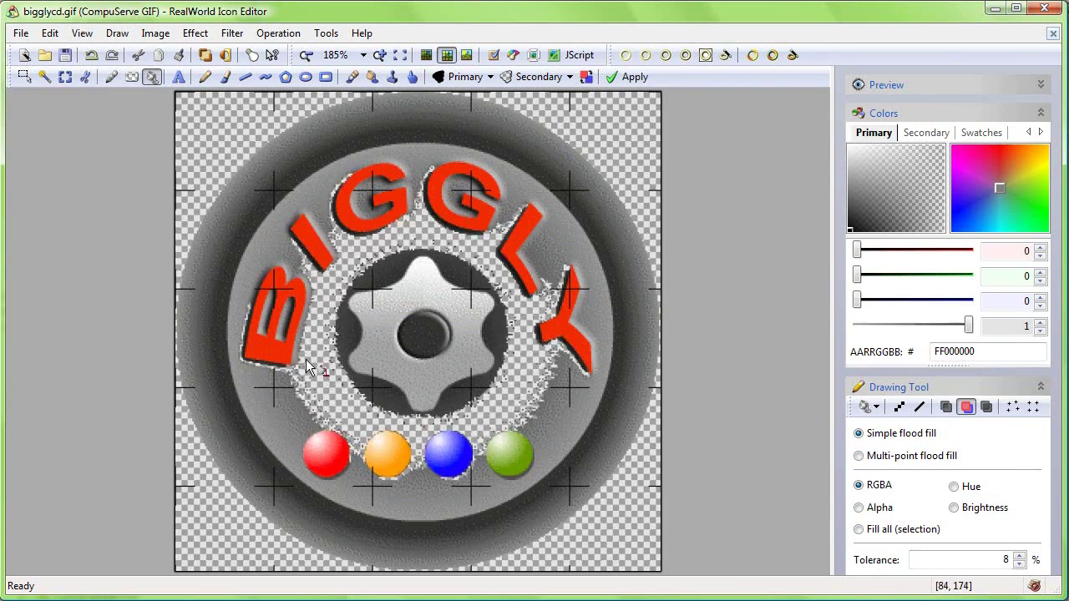
left_click(324, 350)
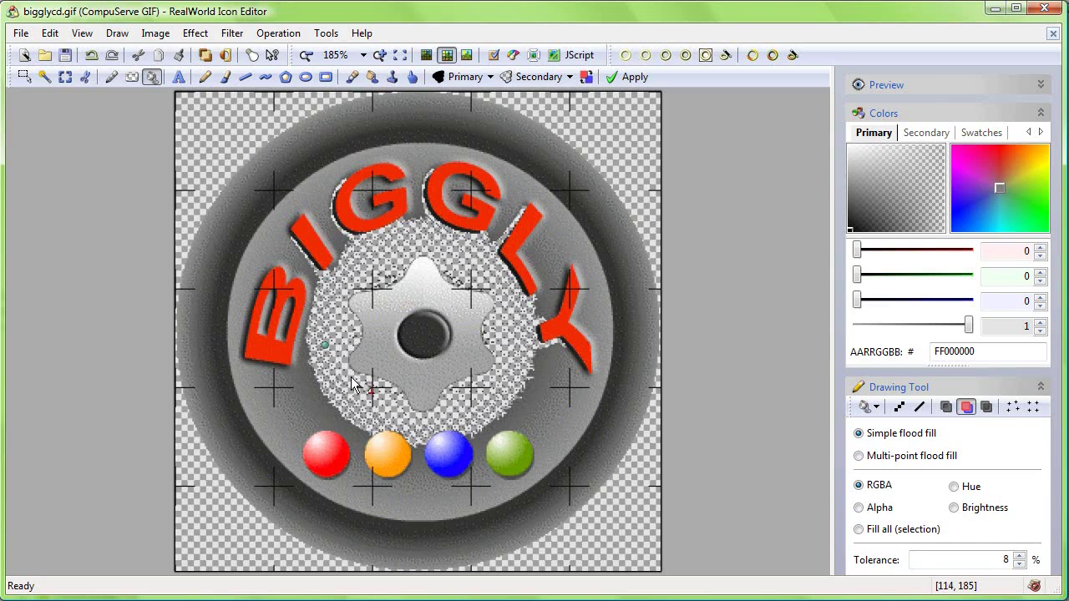
Step: Extend the fill with multi-point flood fill, adding points in the lower inner grey area and on the outer rim, and apply it
left_click(858, 456)
left_click(303, 395)
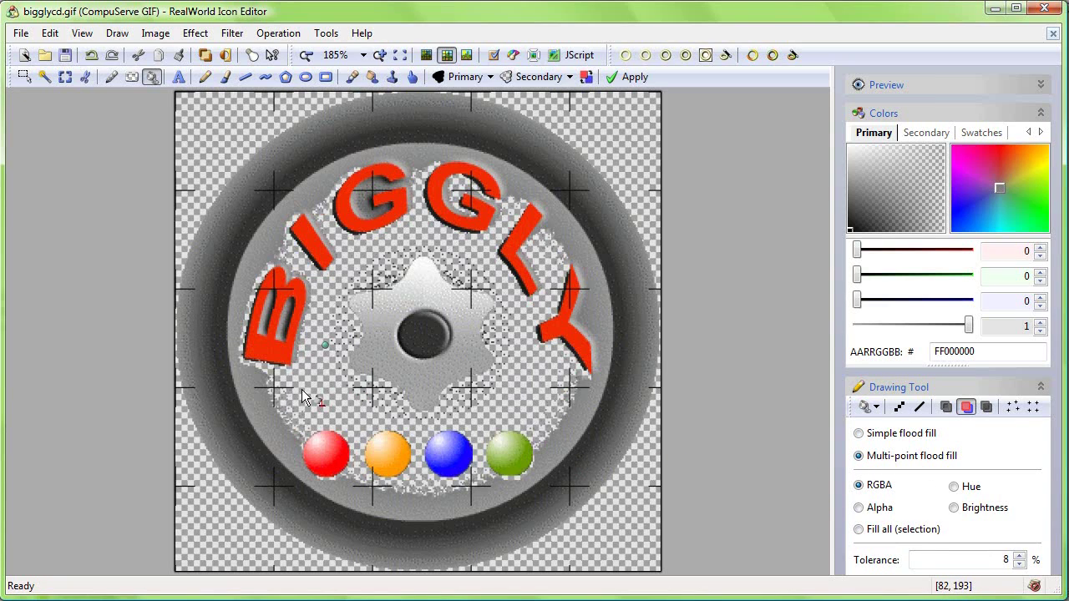
left_click(308, 395)
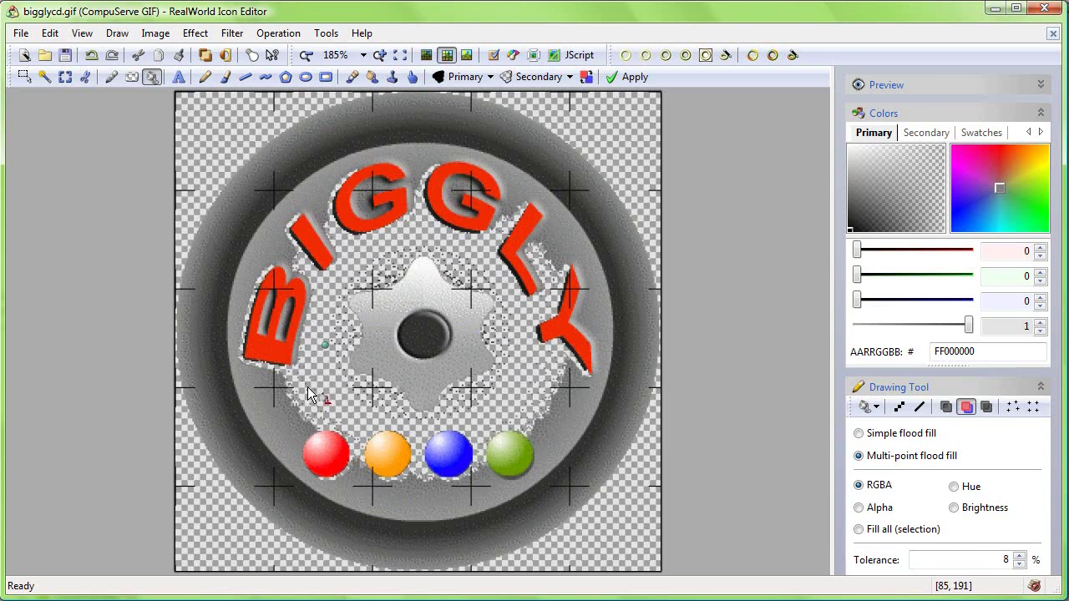
left_click(307, 388)
left_click(239, 424)
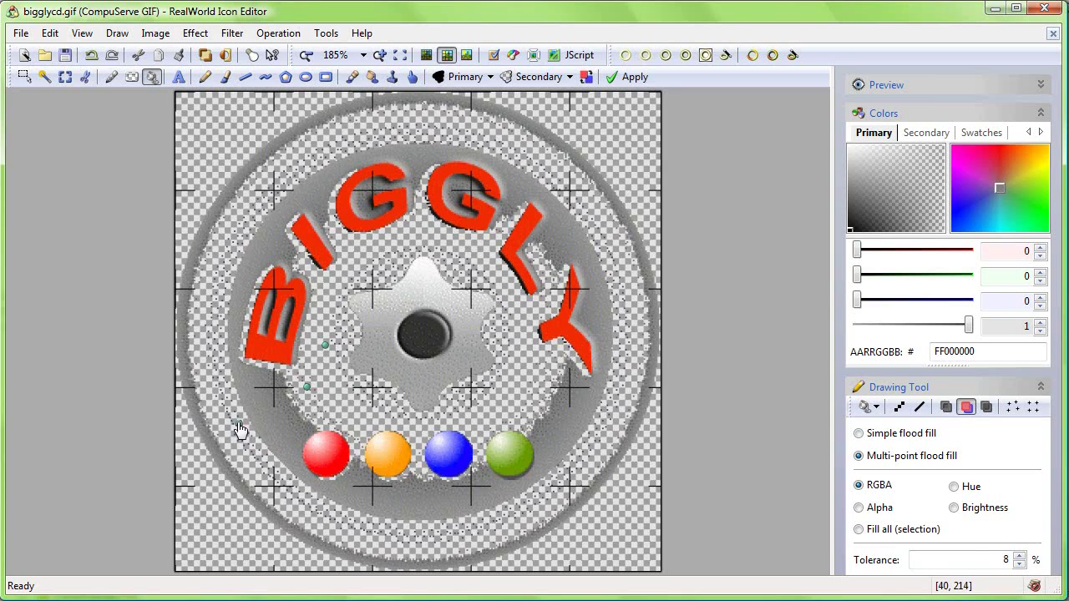
left_click_drag(320, 328, 342, 434)
key("Return")
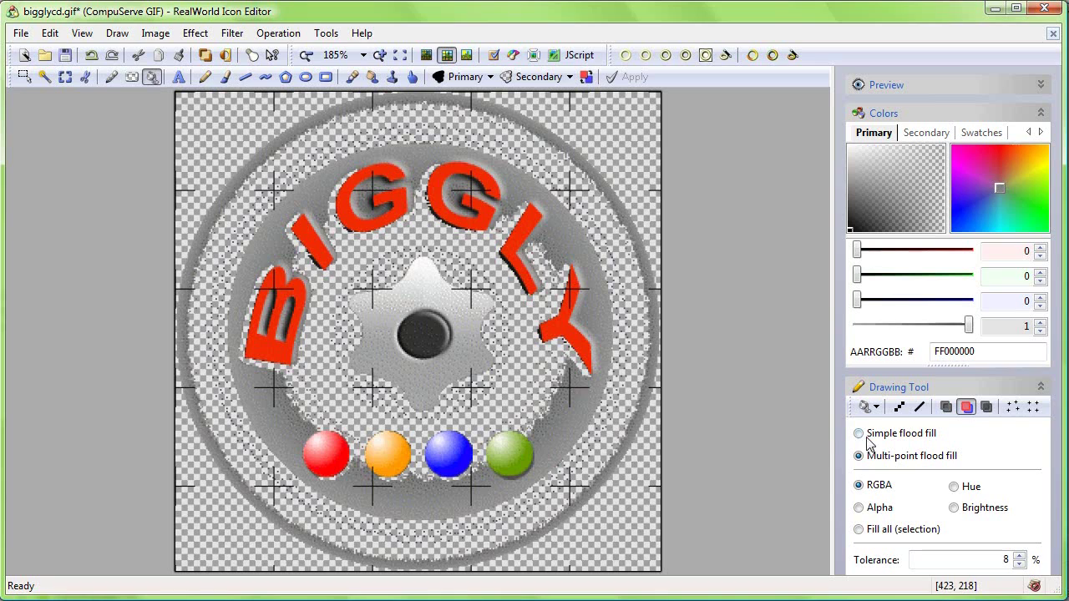
Step: Erase the grey ring beside the letter Y, the outer rim and the remnants below the letter B using simple flood fill
left_click(595, 289)
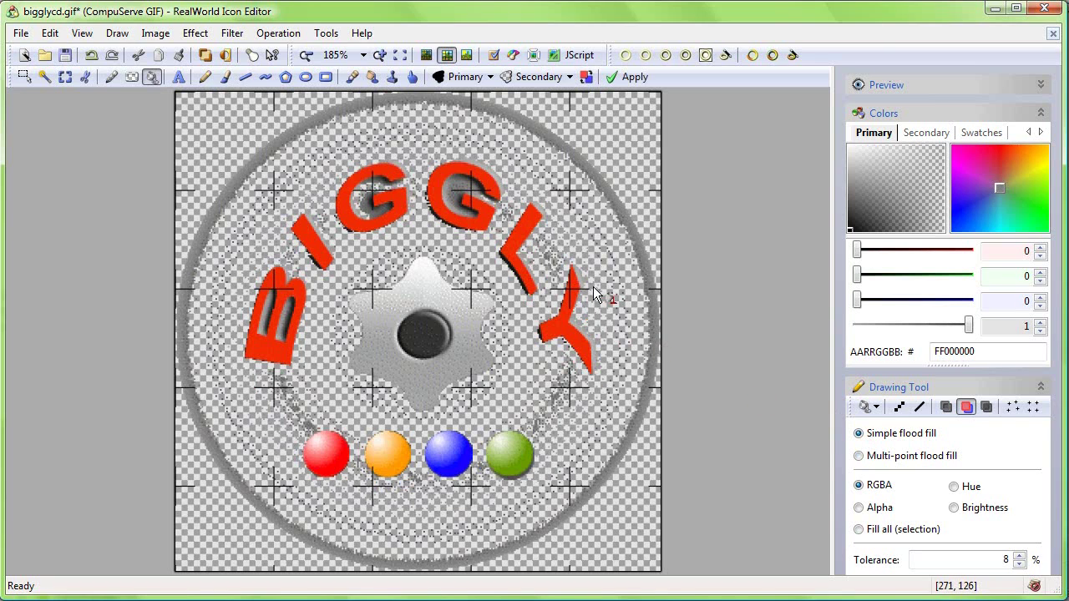
left_click(623, 210)
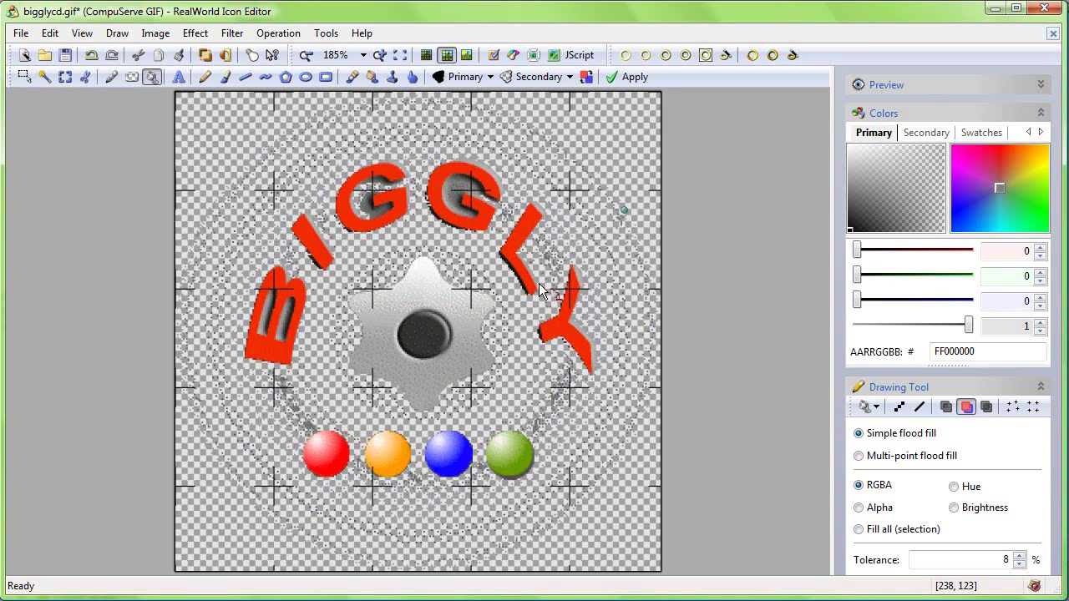
left_click(297, 412)
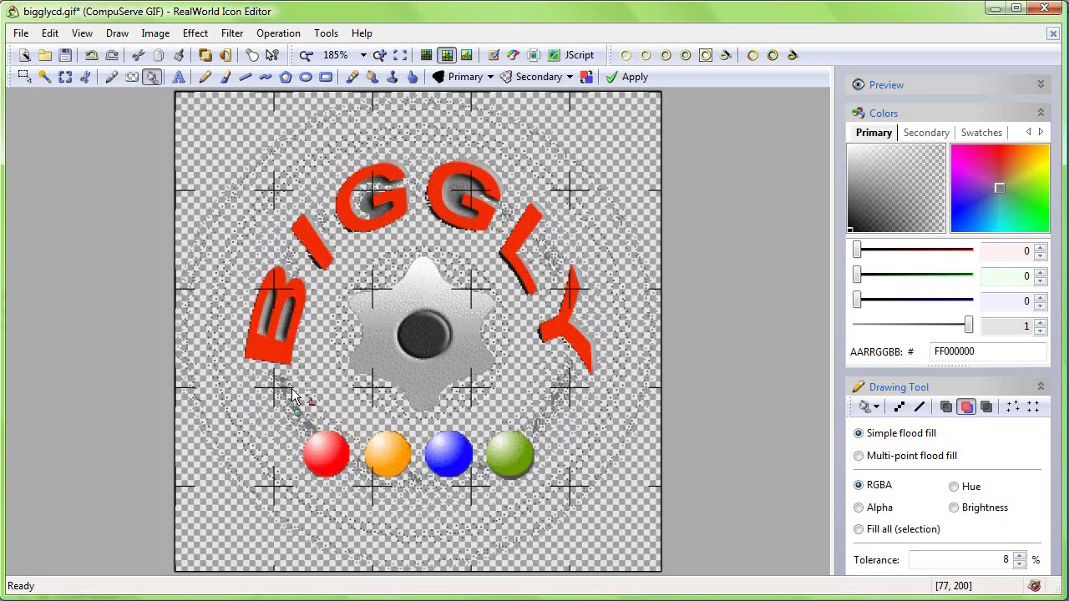
Step: Erase full-width rectangular areas covering the image above the cog and the strip below the coloured balls
left_click(132, 76)
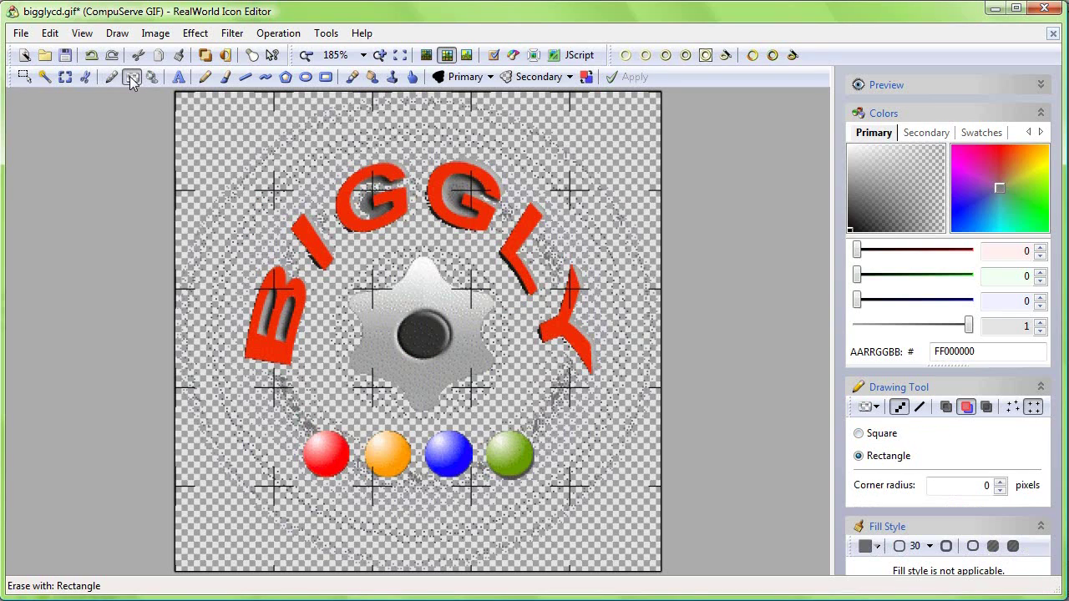
mouse_move(163, 89)
left_mouse_down()
mouse_move(684, 201)
mouse_move(724, 256)
left_mouse_up()
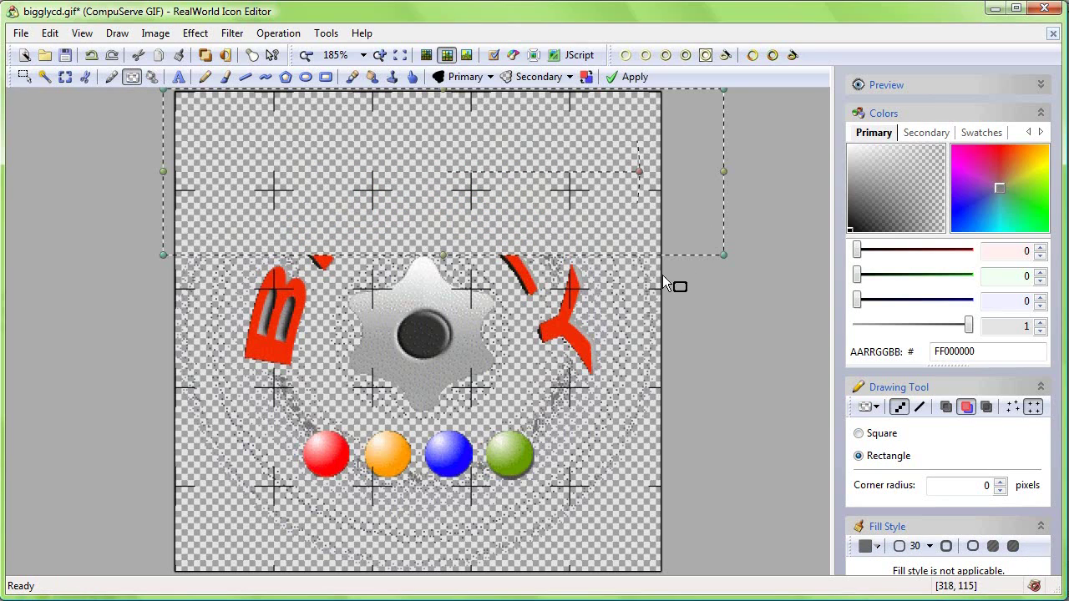
key("Return")
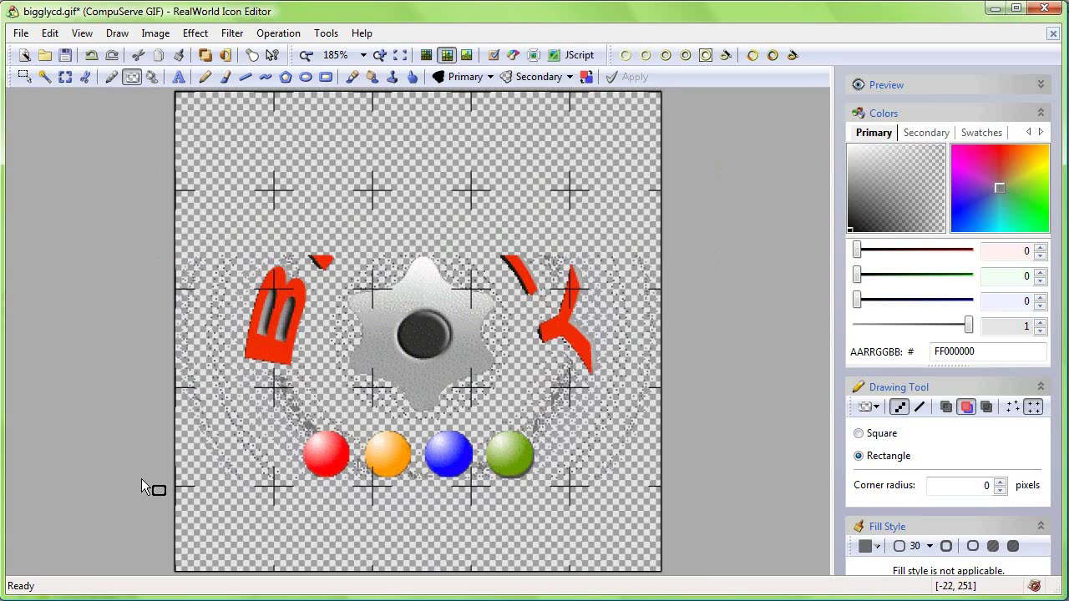
left_click_drag(142, 480, 609, 584)
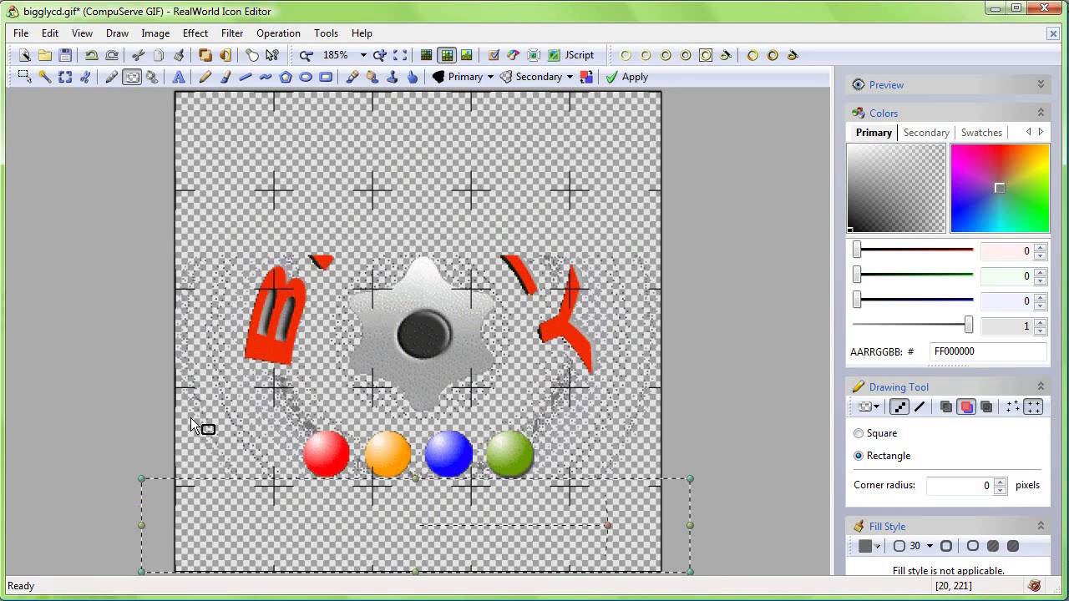
key("Return")
Step: Erase rectangular areas on both sides of the cog and balls, including the remaining red letter pieces
mouse_move(154, 183)
left_mouse_down()
mouse_move(235, 407)
mouse_move(283, 506)
mouse_move(303, 509)
left_mouse_up()
mouse_move(699, 152)
left_mouse_down()
mouse_move(585, 536)
mouse_move(539, 524)
left_mouse_up()
left_click_drag(247, 186, 337, 320)
left_click(564, 242)
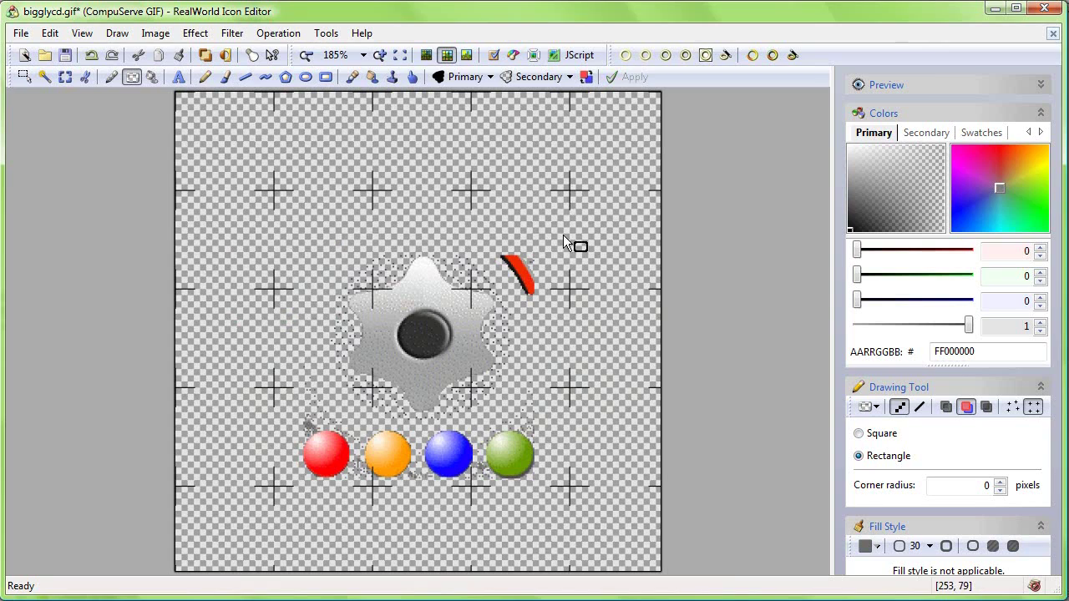
mouse_move(521, 306)
left_mouse_down()
mouse_move(501, 312)
mouse_move(569, 184)
left_mouse_up()
Step: Erase the stray specks around the upper arms of the cog freehand with the round brush
left_click(110, 77)
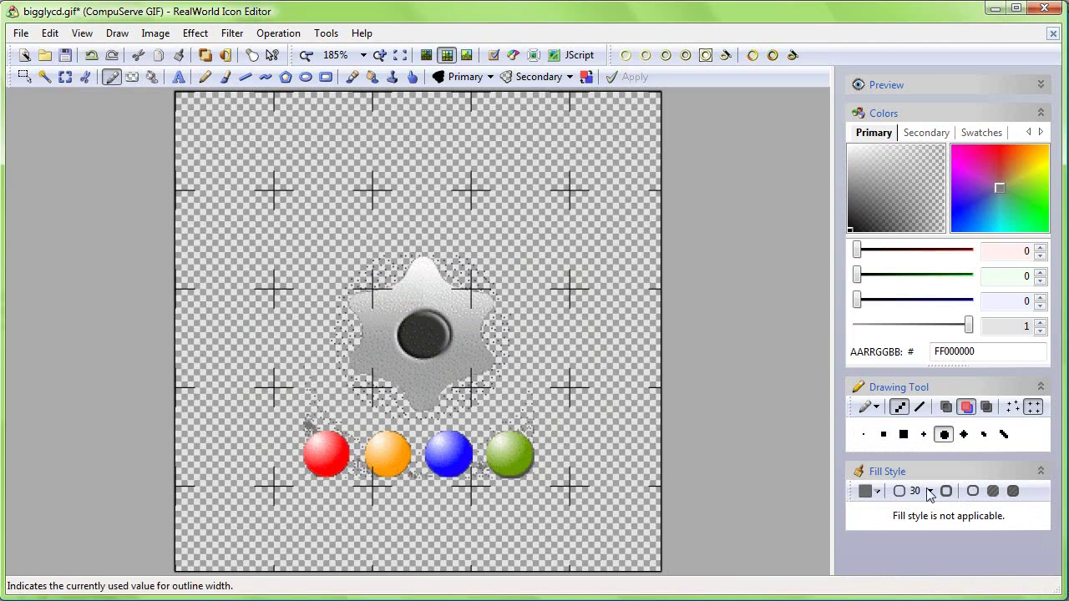
left_click(942, 435)
scroll(388, 282, "up", 4)
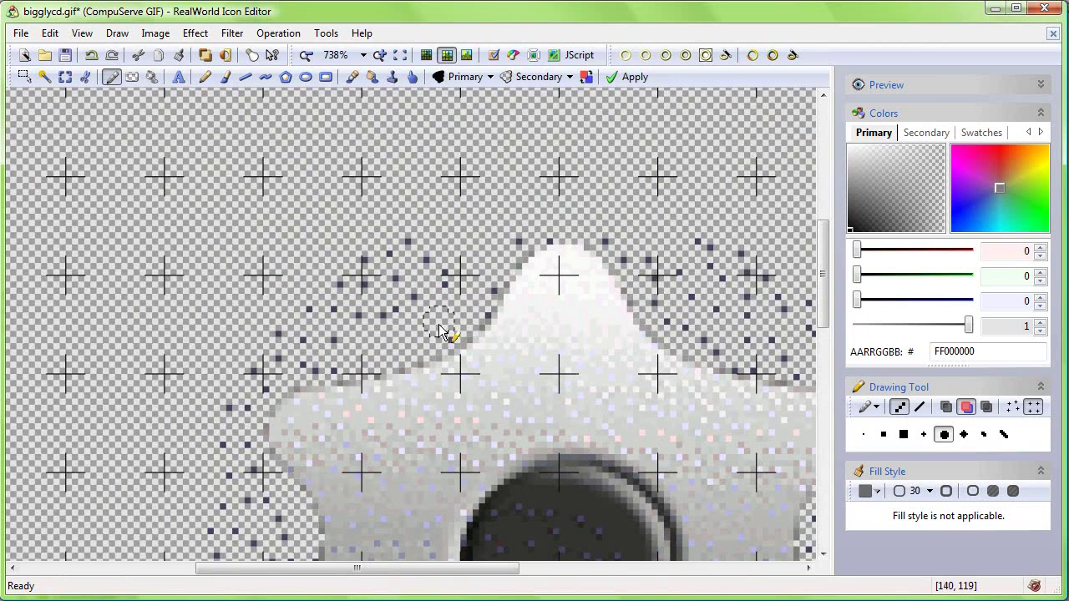
mouse_move(380, 306)
left_mouse_down()
mouse_move(342, 292)
mouse_move(332, 336)
mouse_move(239, 405)
mouse_move(270, 389)
mouse_move(226, 489)
mouse_move(301, 304)
left_mouse_up()
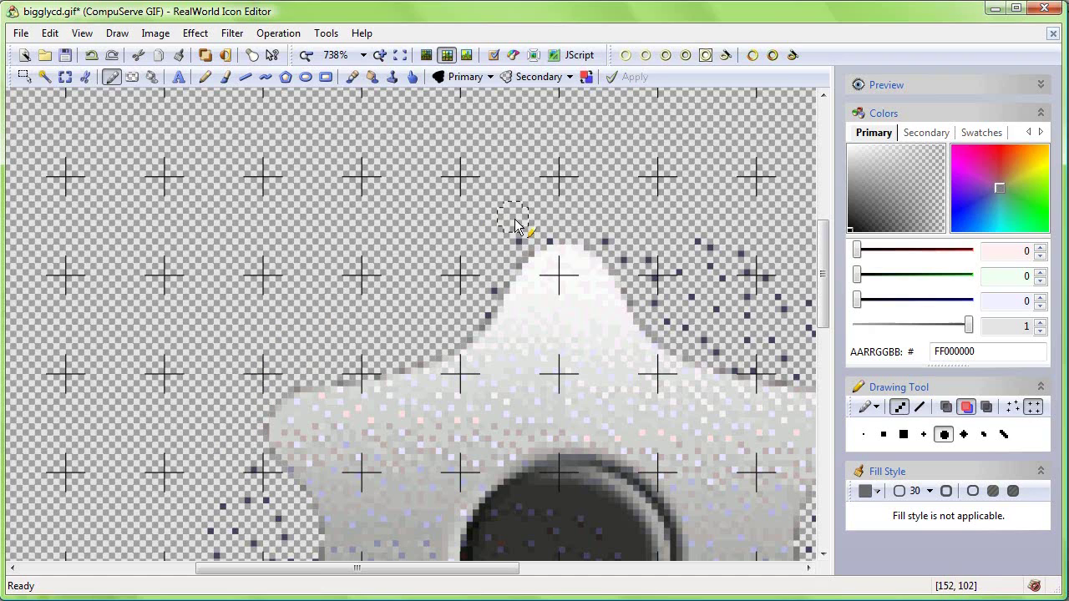
left_click_drag(515, 225, 504, 260)
left_click_drag(649, 258, 409, 288)
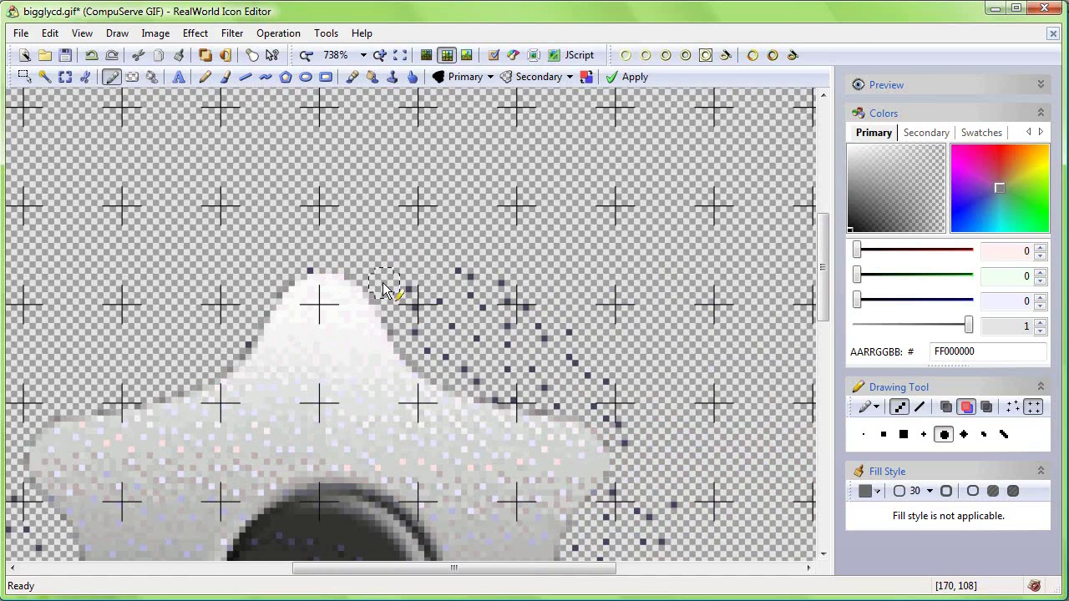
mouse_move(475, 380)
left_mouse_down()
mouse_move(464, 269)
mouse_move(448, 328)
mouse_move(497, 270)
mouse_move(485, 348)
mouse_move(512, 359)
mouse_move(574, 331)
mouse_move(516, 385)
mouse_move(580, 369)
mouse_move(532, 389)
mouse_move(605, 388)
mouse_move(622, 414)
left_mouse_up()
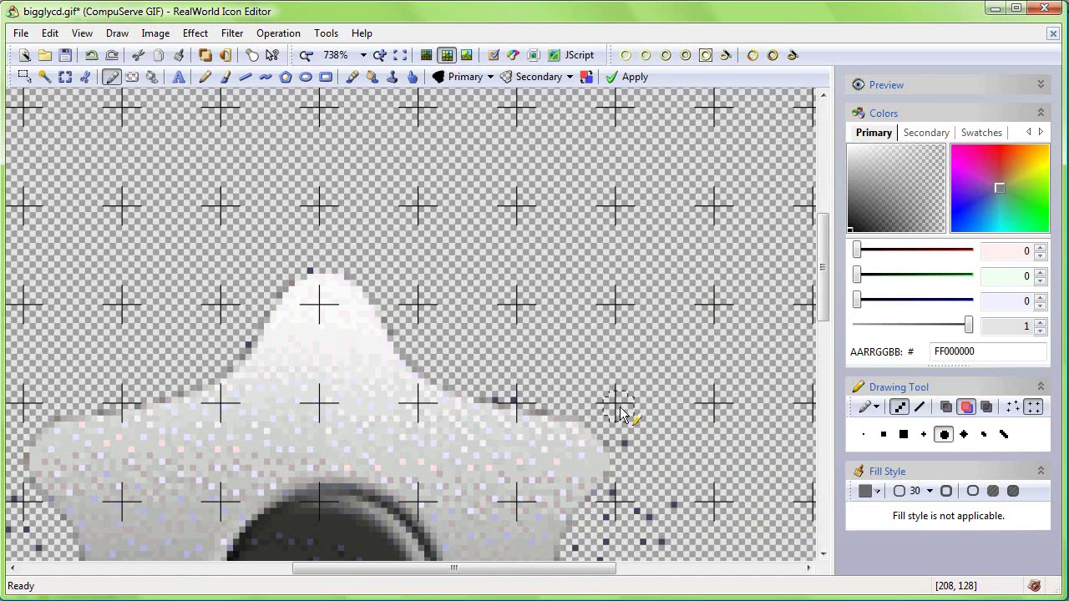
Step: Erase the stray specks beside and below the cog, cleaning around its side and lower arms
scroll(649, 456, "down", 3)
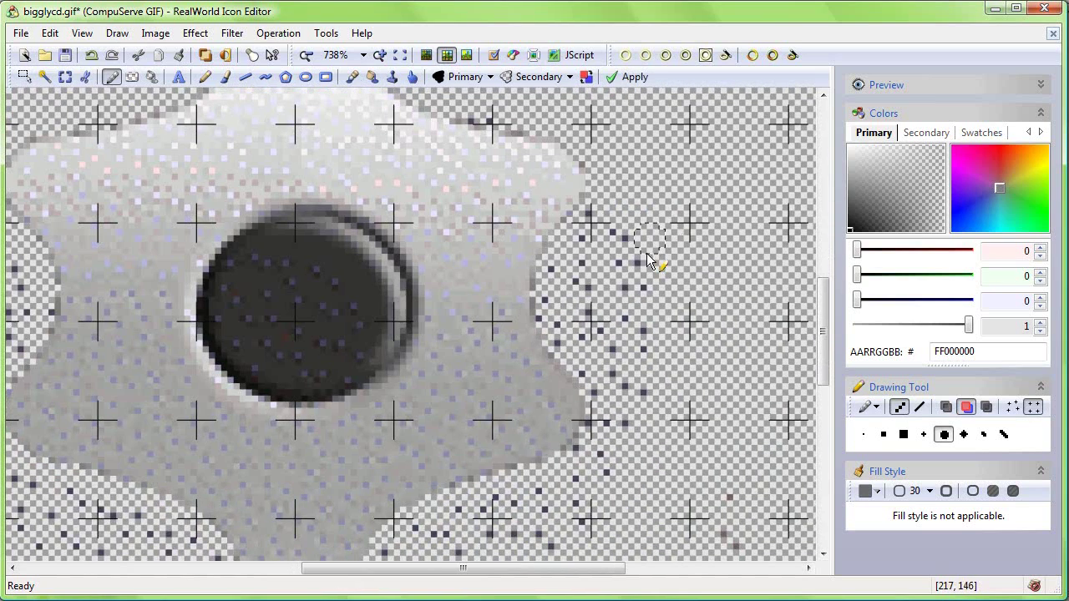
mouse_move(616, 354)
left_mouse_down()
mouse_move(626, 232)
mouse_move(596, 295)
mouse_move(593, 335)
mouse_move(600, 219)
mouse_move(570, 244)
mouse_move(561, 332)
left_mouse_up()
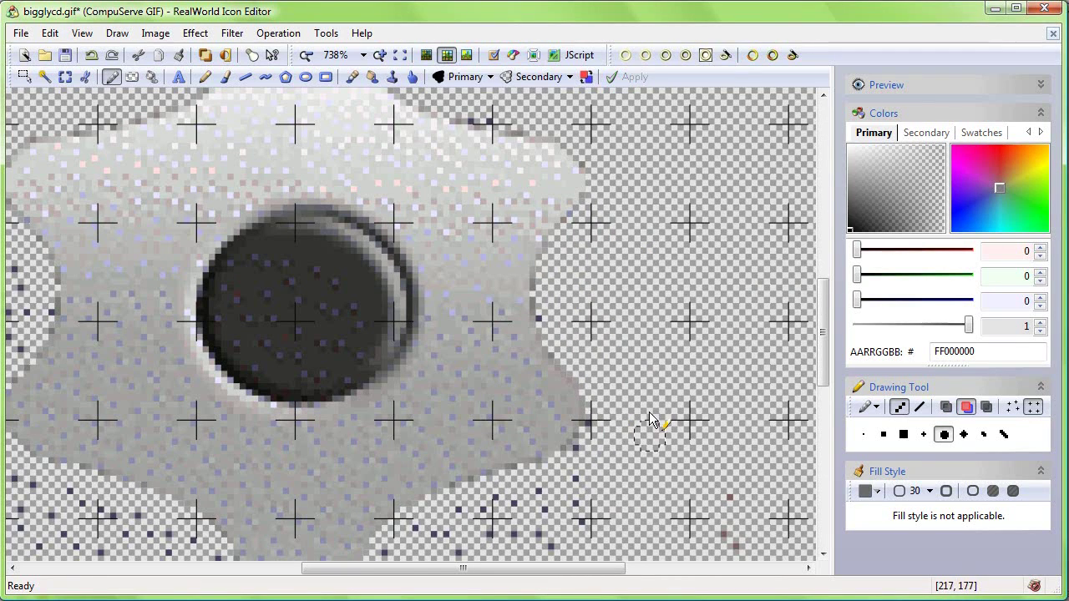
left_click_drag(657, 424, 570, 219)
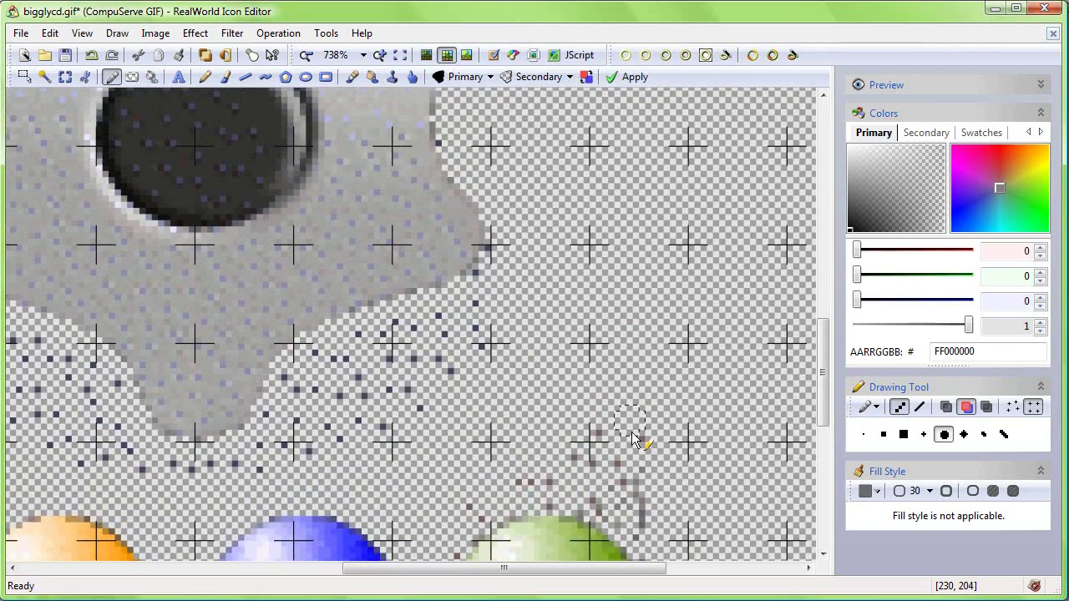
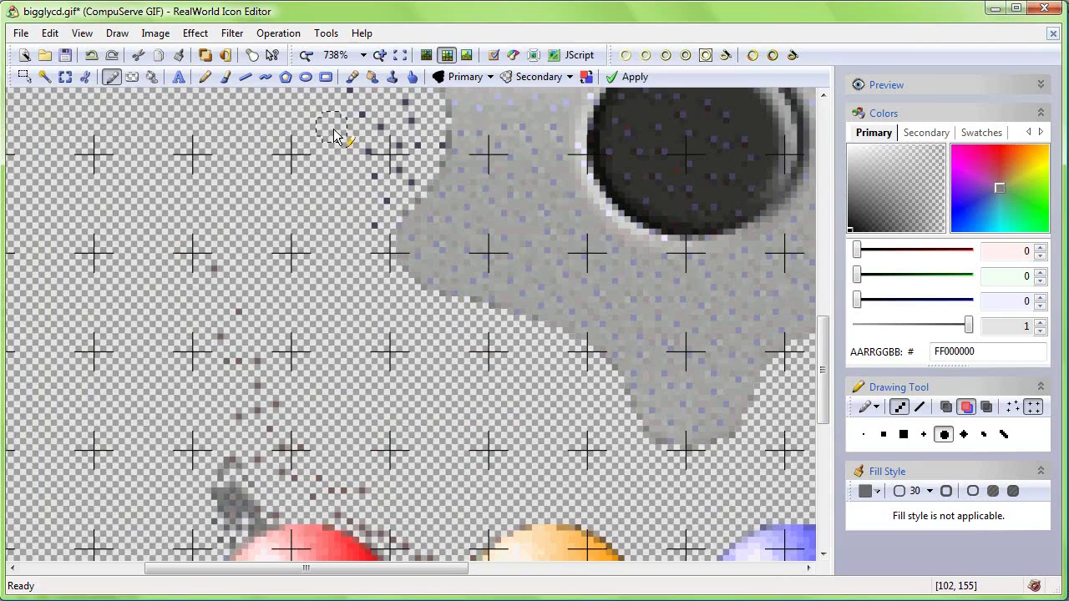
scroll(326, 188, "up", 3)
mouse_move(377, 368)
left_mouse_down()
mouse_move(419, 292)
mouse_move(382, 193)
mouse_move(383, 282)
mouse_move(410, 290)
left_mouse_up()
scroll(410, 291, "down", 7)
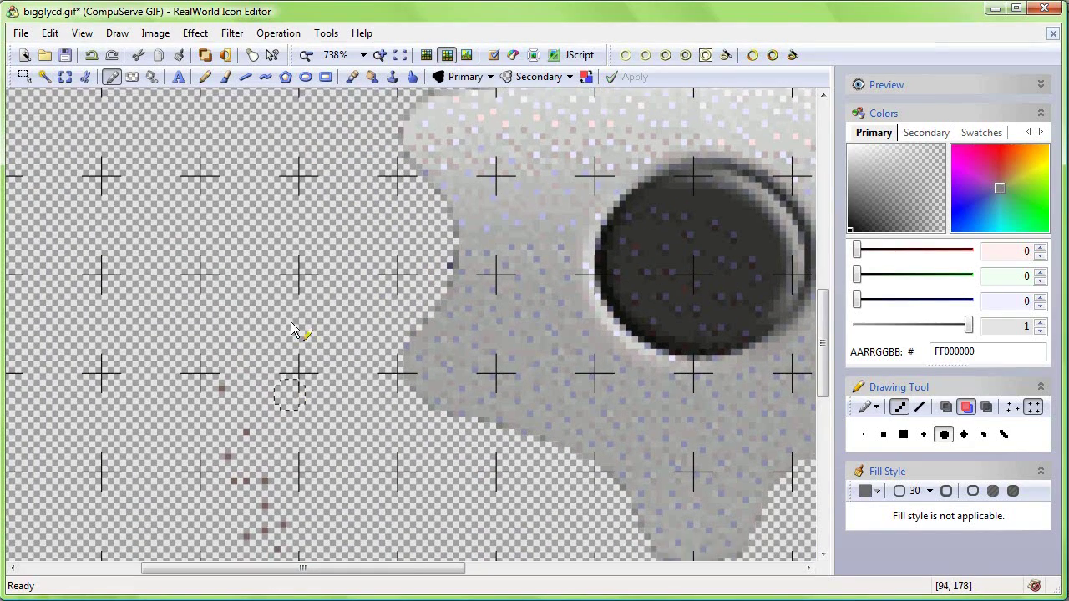
Step: Erase the leftover specks above the red ball and in the gaps between the red, orange and blue balls
scroll(323, 172, "up", 3)
mouse_move(284, 386)
left_mouse_down()
mouse_move(261, 419)
mouse_move(261, 479)
mouse_move(284, 454)
mouse_move(273, 288)
mouse_move(317, 379)
mouse_move(285, 455)
mouse_move(304, 453)
mouse_move(273, 487)
mouse_move(285, 447)
mouse_move(335, 398)
mouse_move(317, 441)
mouse_move(360, 423)
mouse_move(360, 435)
mouse_move(415, 443)
mouse_move(351, 455)
left_mouse_up()
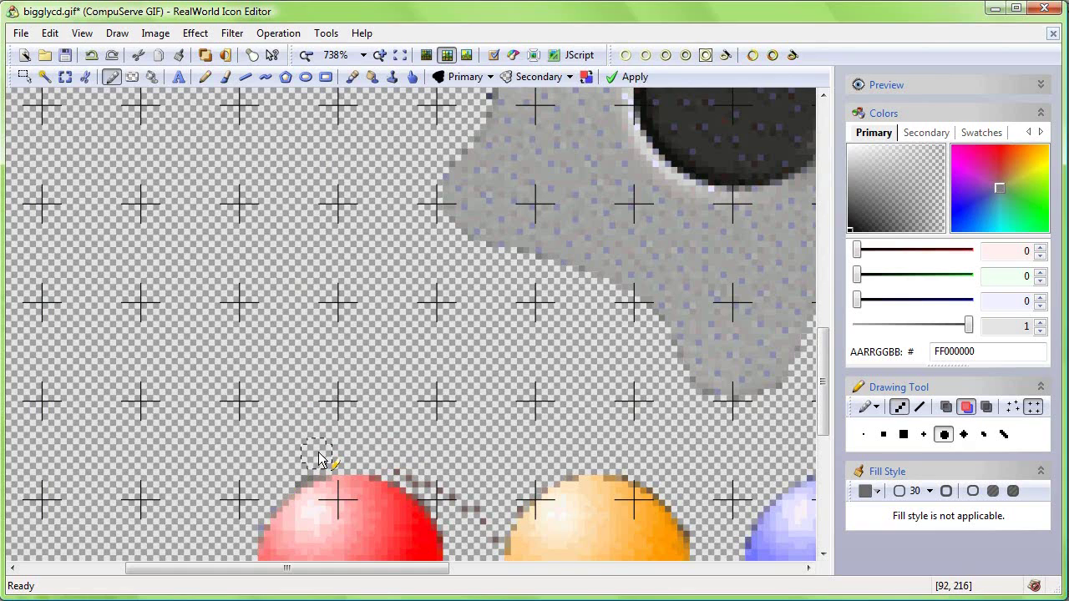
scroll(382, 442, "down", 5)
scroll(381, 442, "right", 3)
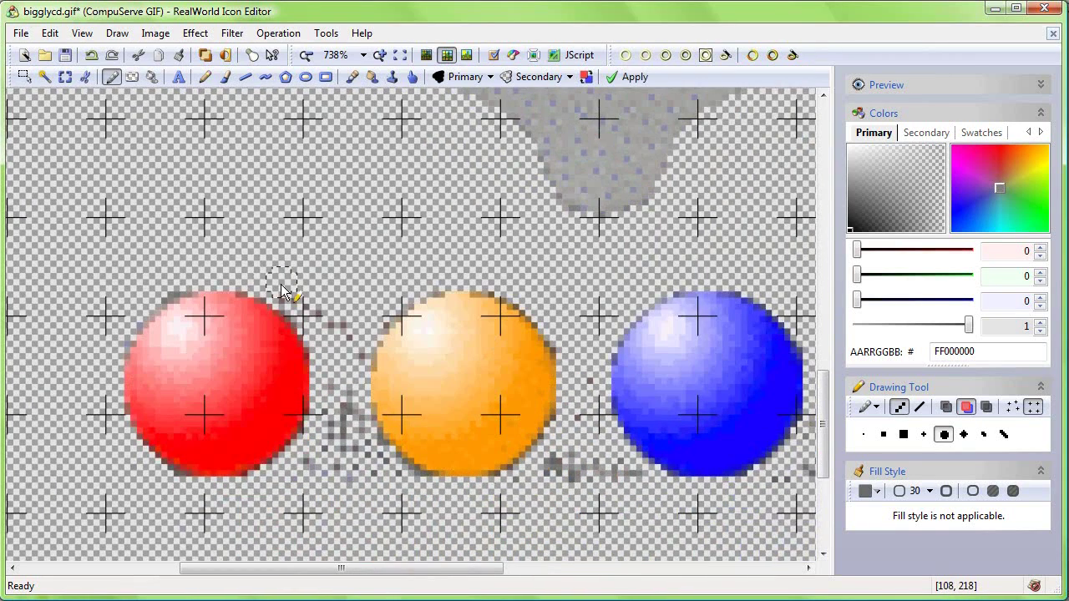
mouse_move(282, 290)
left_mouse_down()
mouse_move(340, 329)
mouse_move(348, 356)
mouse_move(329, 428)
mouse_move(295, 490)
mouse_move(336, 461)
mouse_move(343, 412)
mouse_move(355, 406)
mouse_move(359, 491)
left_mouse_up()
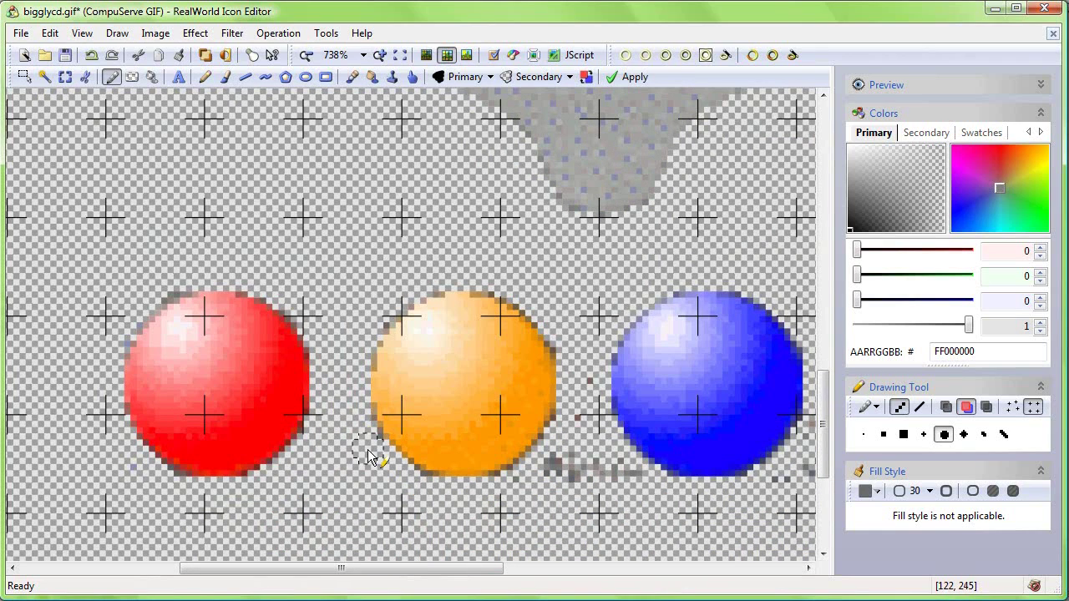
mouse_move(539, 486)
left_mouse_down()
mouse_move(439, 424)
mouse_move(322, 377)
mouse_move(357, 355)
mouse_move(389, 374)
mouse_move(310, 384)
mouse_move(424, 377)
mouse_move(384, 334)
left_mouse_up()
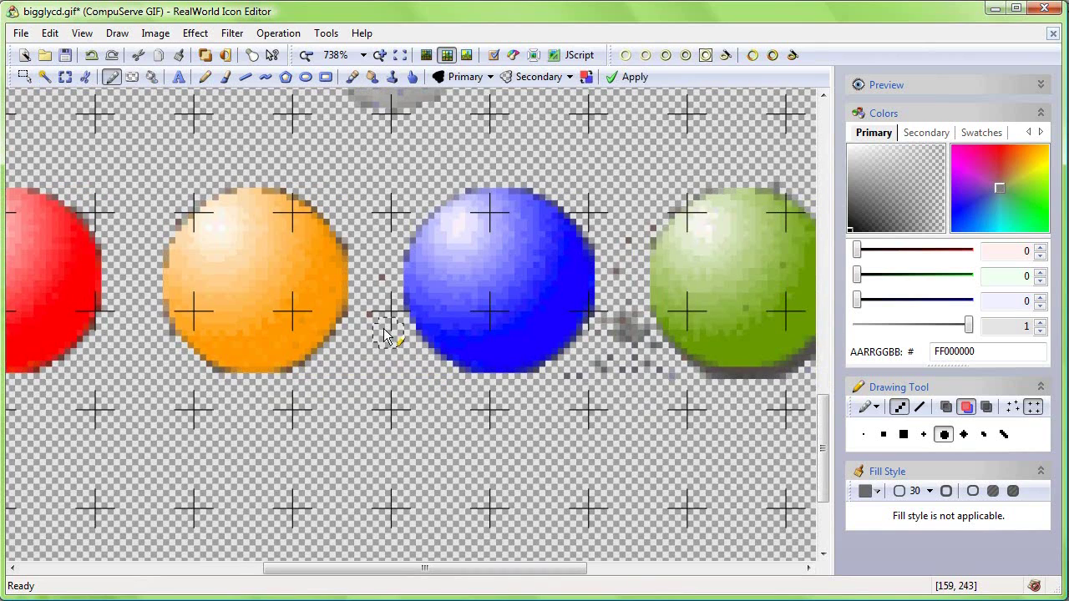
Step: Erase the specks between the blue and green balls and the remaining ones around their edges
left_click_drag(453, 441, 287, 442)
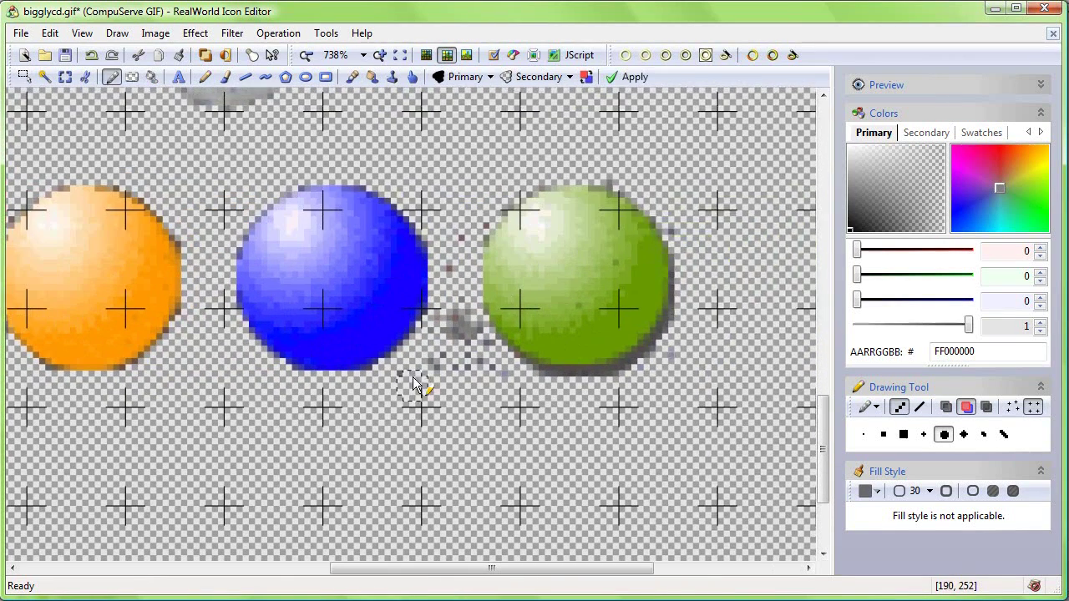
mouse_move(415, 386)
left_mouse_down()
mouse_move(449, 316)
mouse_move(455, 400)
mouse_move(507, 390)
mouse_move(463, 336)
mouse_move(461, 322)
mouse_move(481, 351)
mouse_move(454, 292)
mouse_move(477, 219)
left_mouse_up()
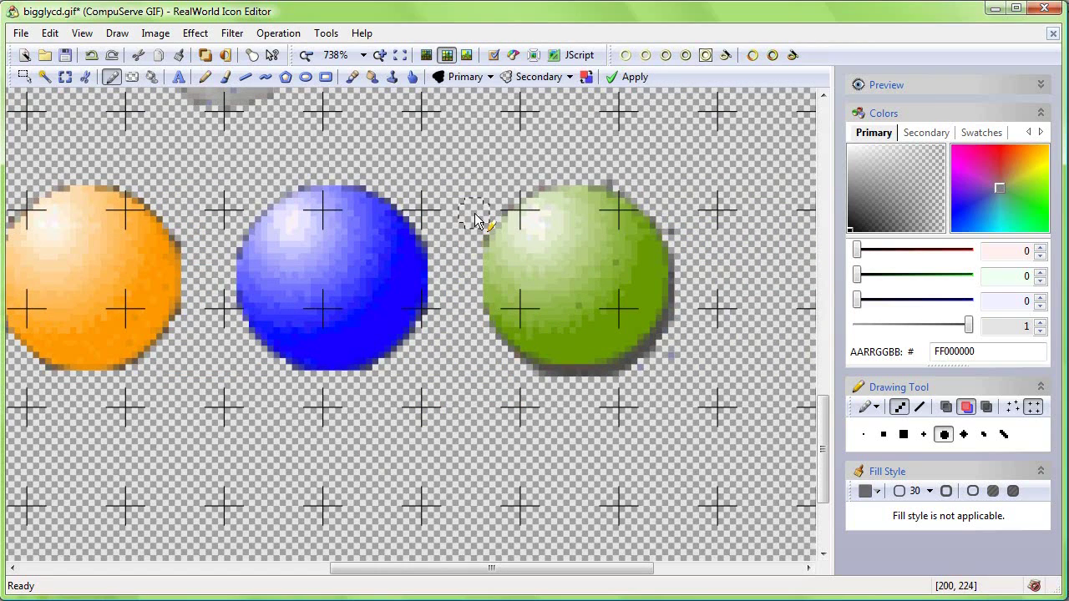
mouse_move(465, 387)
left_mouse_down()
mouse_move(366, 419)
mouse_move(546, 411)
mouse_move(582, 377)
mouse_move(565, 390)
mouse_move(591, 313)
mouse_move(582, 264)
left_mouse_up()
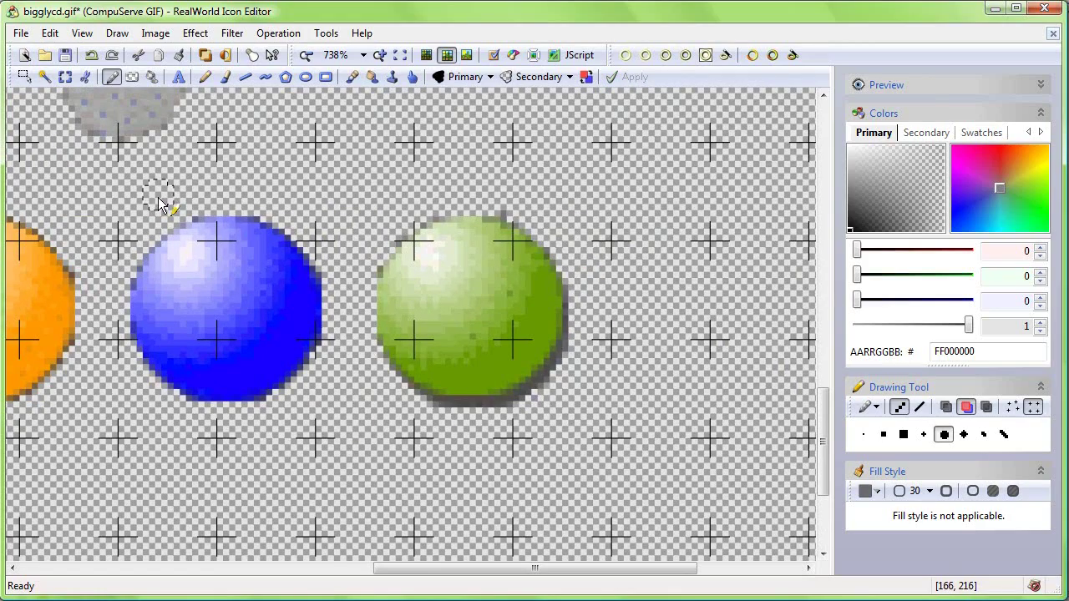
left_click_drag(155, 191, 554, 370)
scroll(425, 306, "down", 2)
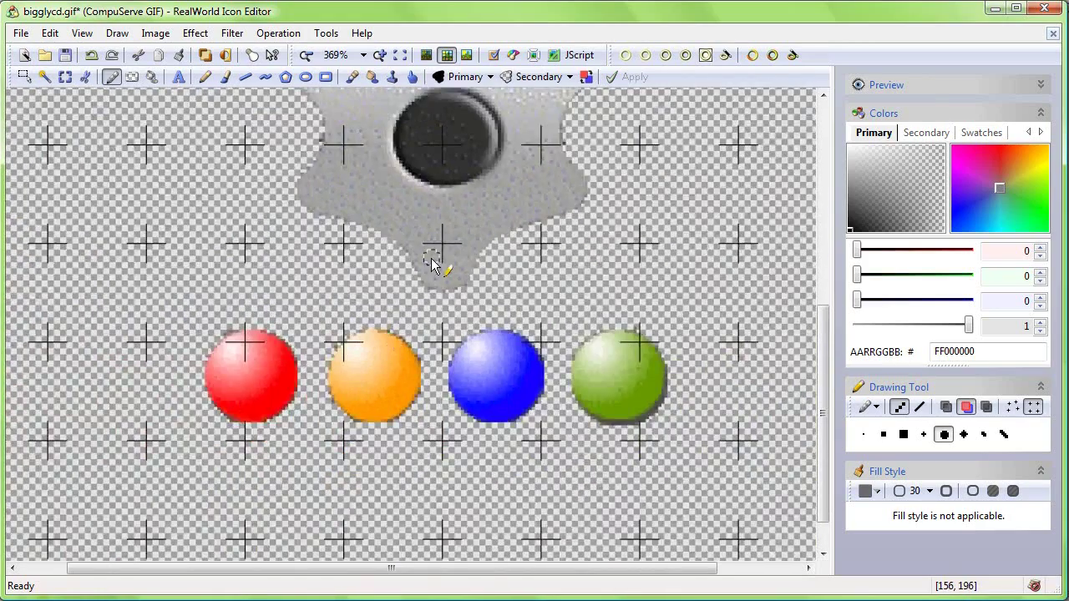
scroll(431, 262, "down", 1)
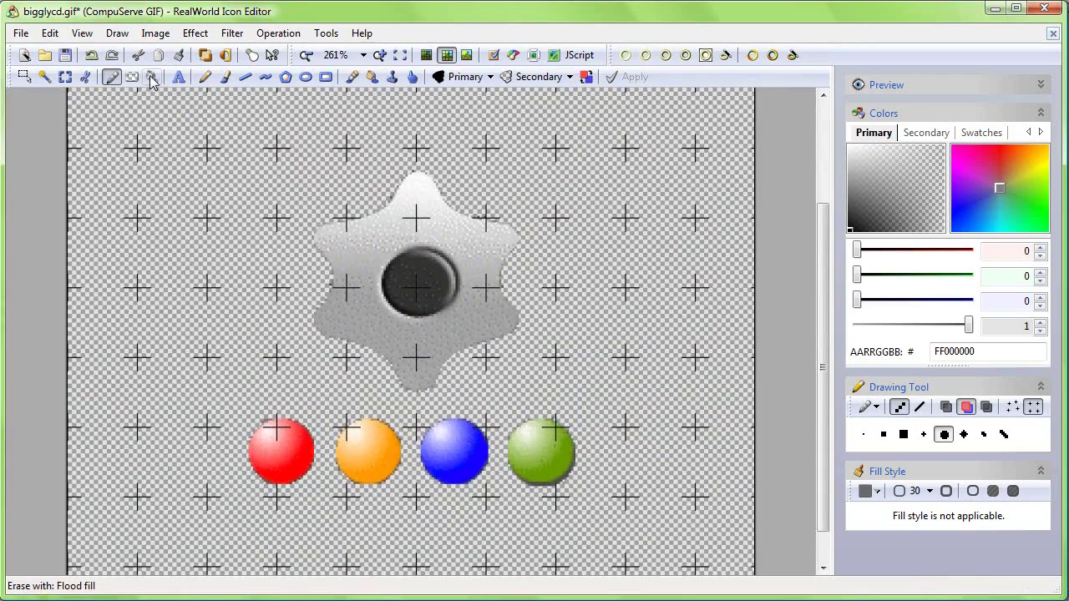
Step: Flood fill erase the dark hub at the cog's centre, lowering the simple fill's tolerance to 5%
left_click(152, 76)
scroll(422, 276, "up", 4)
left_click(412, 248)
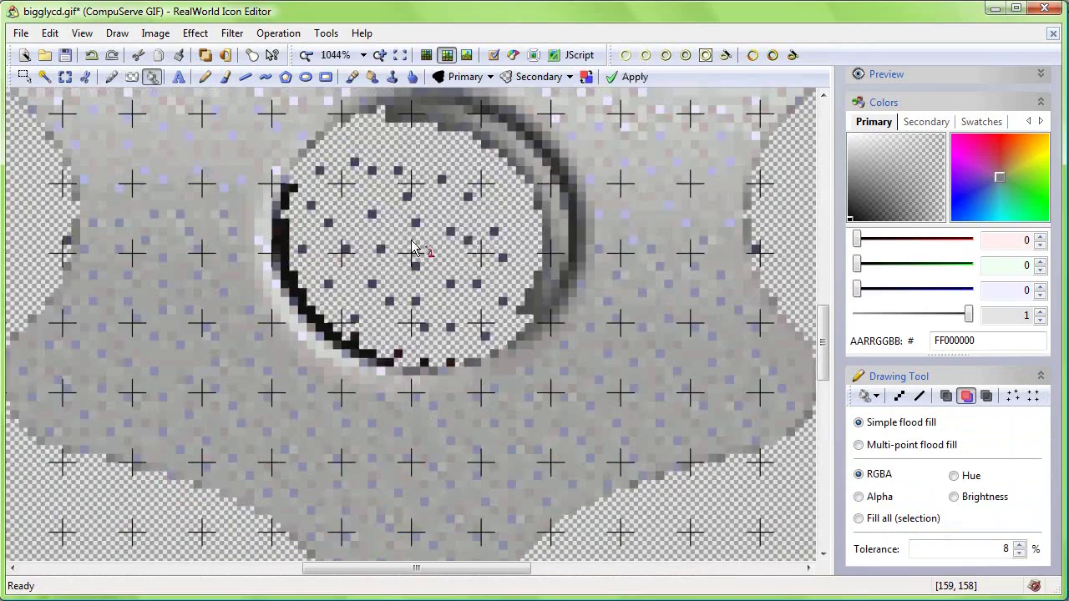
left_click(1019, 553)
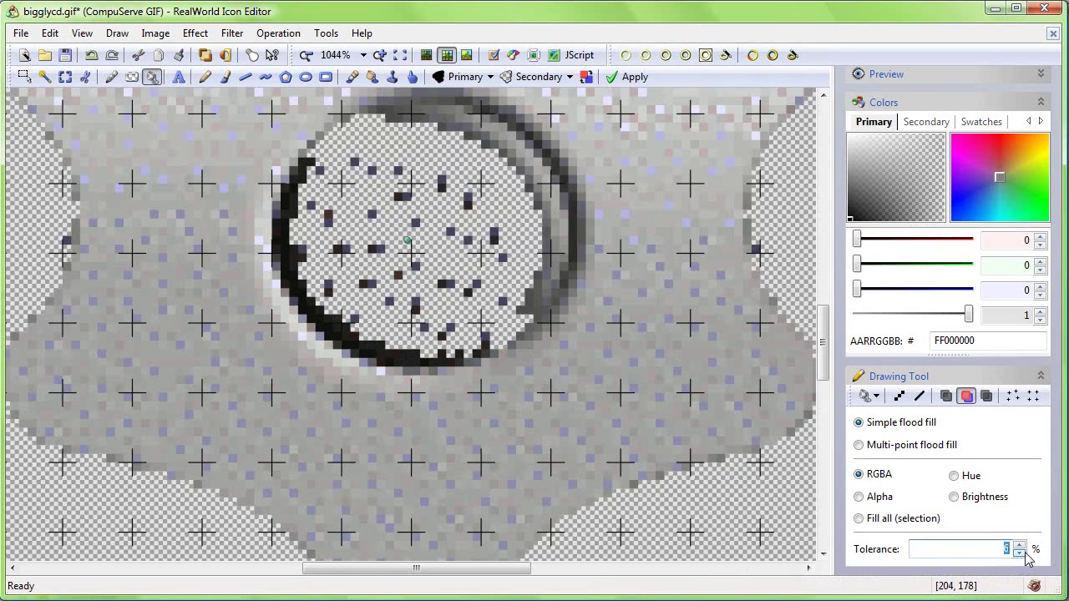
left_click(1019, 552)
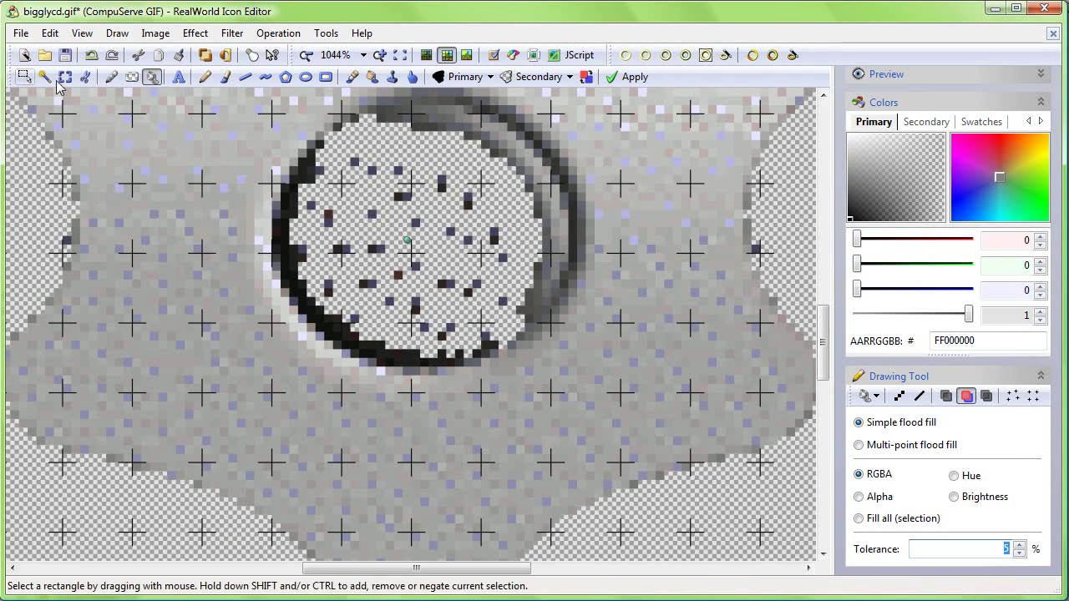
Step: Erase the specks left inside the cog's central hole and along its dark inner edge with the round freehand brush
left_click(111, 78)
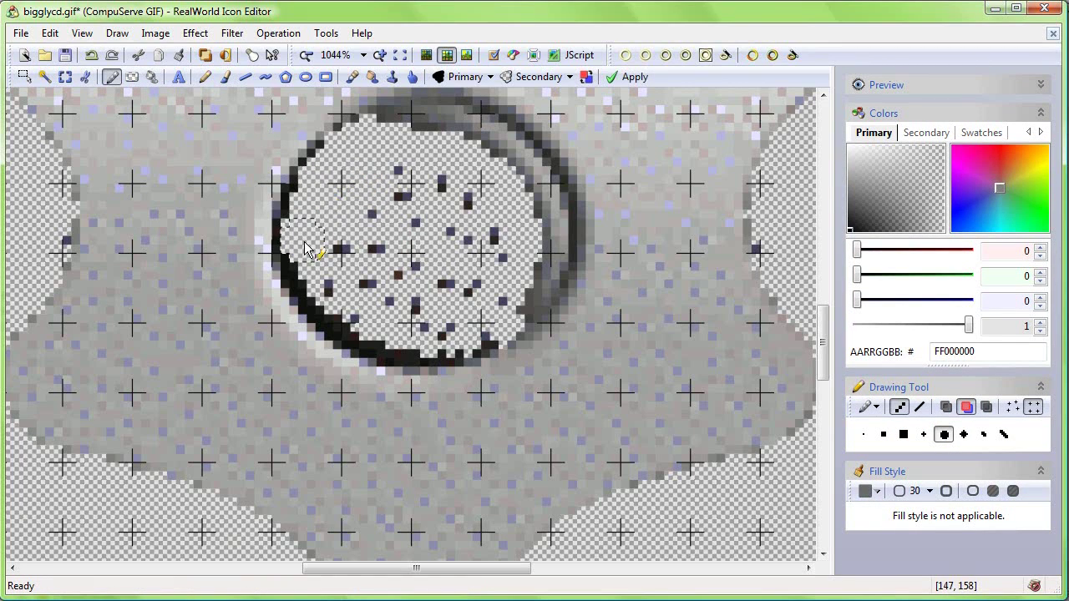
mouse_move(305, 249)
left_mouse_down()
mouse_move(341, 317)
mouse_move(382, 334)
mouse_move(408, 342)
mouse_move(473, 324)
mouse_move(419, 328)
mouse_move(336, 223)
mouse_move(402, 174)
mouse_move(414, 255)
mouse_move(436, 213)
mouse_move(455, 215)
mouse_move(457, 289)
mouse_move(498, 233)
mouse_move(495, 302)
mouse_move(461, 339)
mouse_move(487, 332)
left_mouse_up()
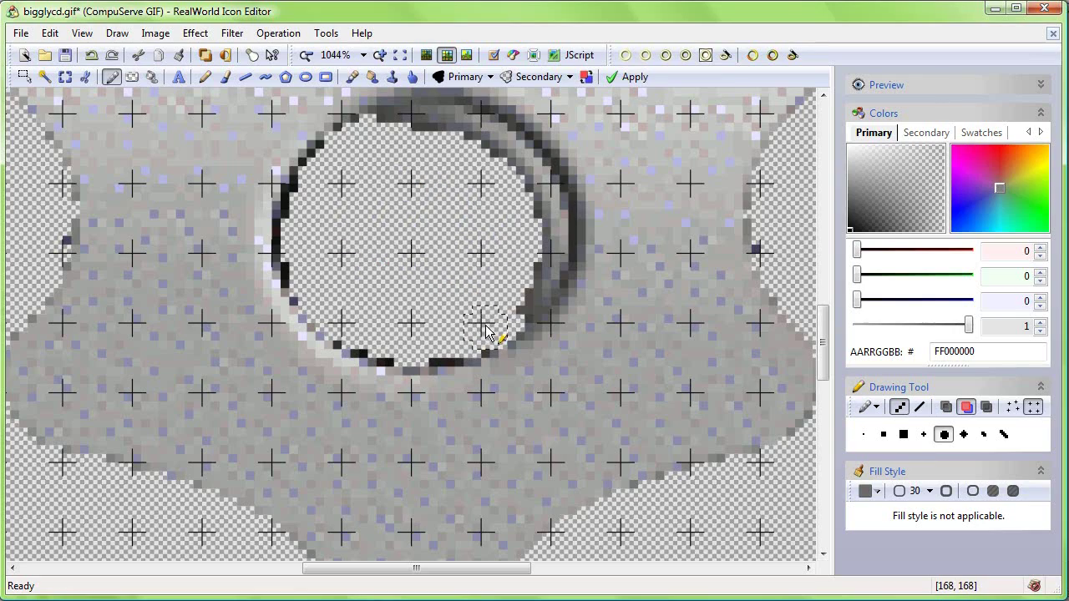
scroll(429, 229, "down", 4)
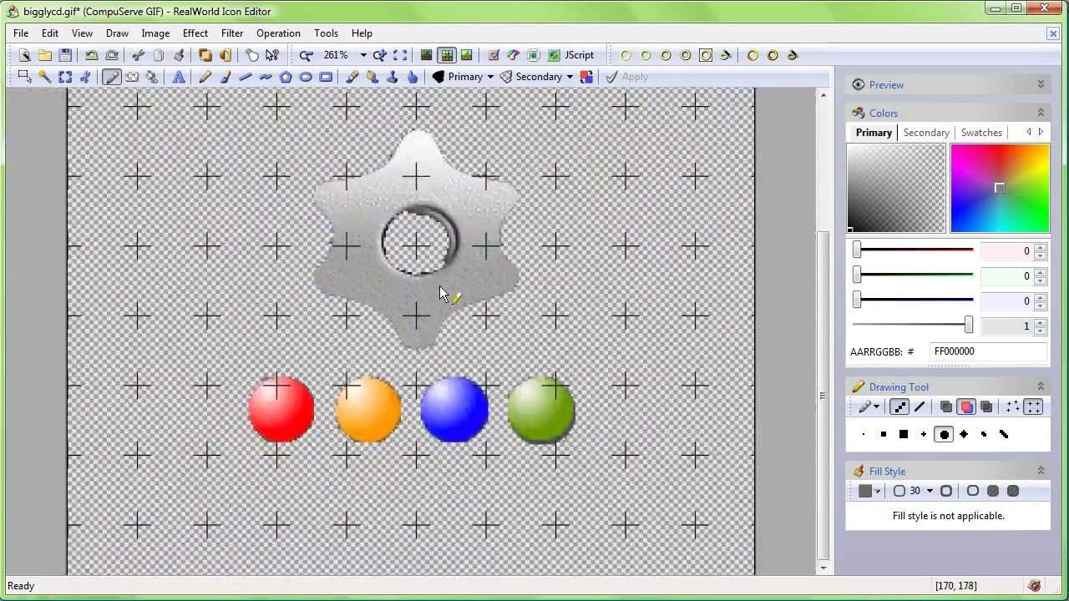
scroll(442, 294, "down", 1)
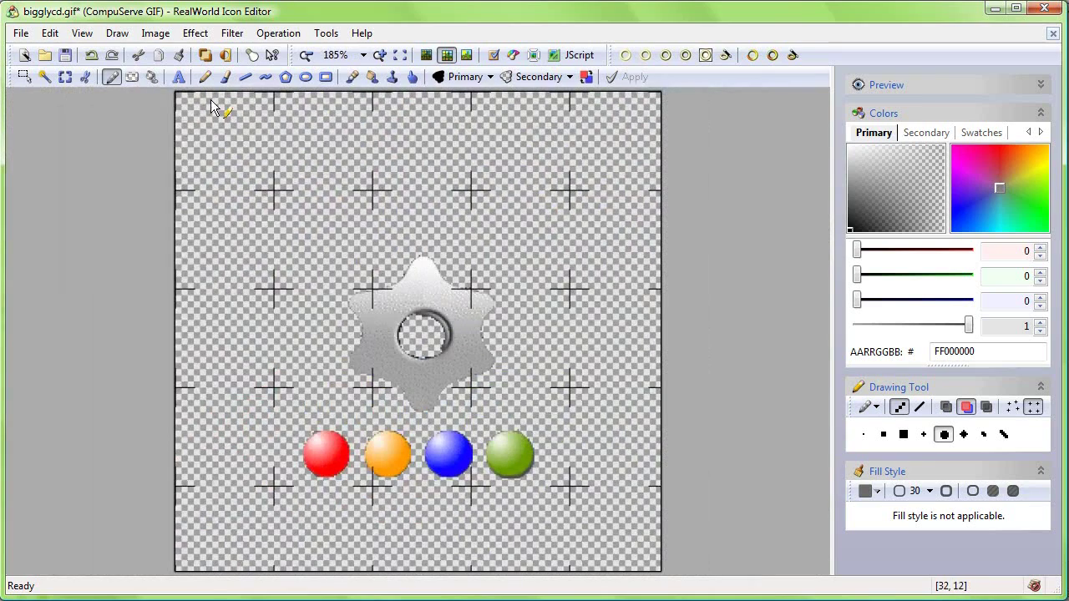
Step: Remove the empty border around the cog and balls, using a centred square at 100% size
left_click(153, 35)
left_click(188, 109)
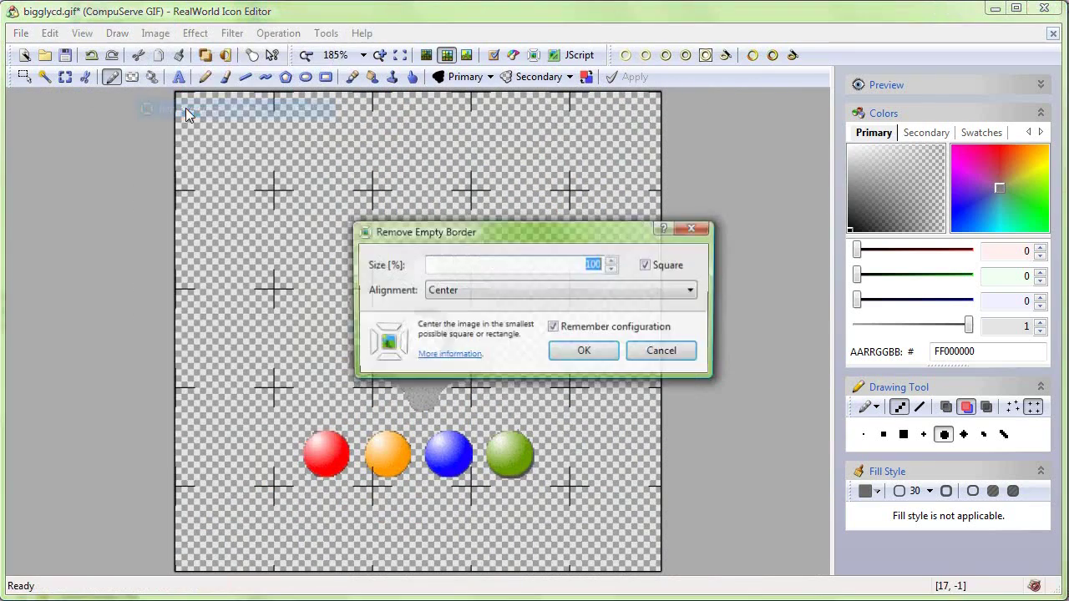
left_click(582, 353)
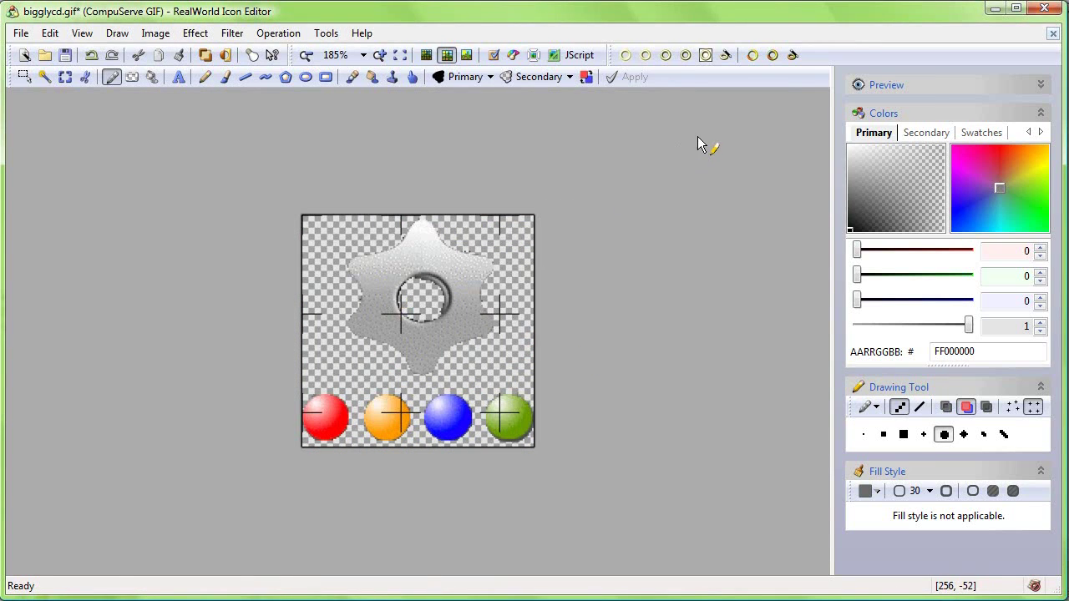
Step: Create a custom icon from the trimmed image with only 16x16 and 24x24 sizes, and compare its two smooth images
left_click(792, 55)
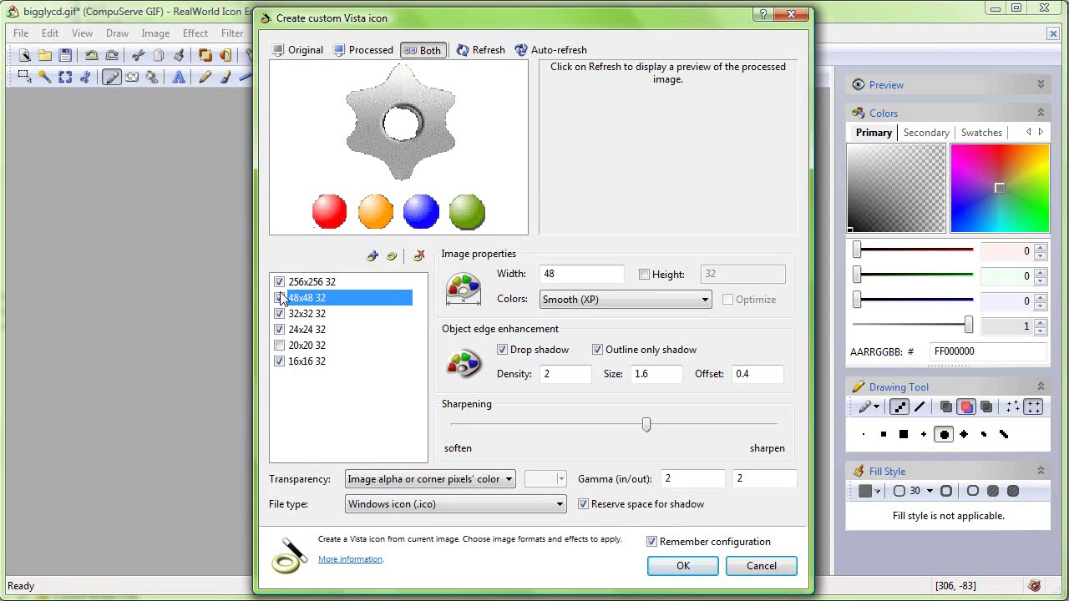
left_click(673, 568)
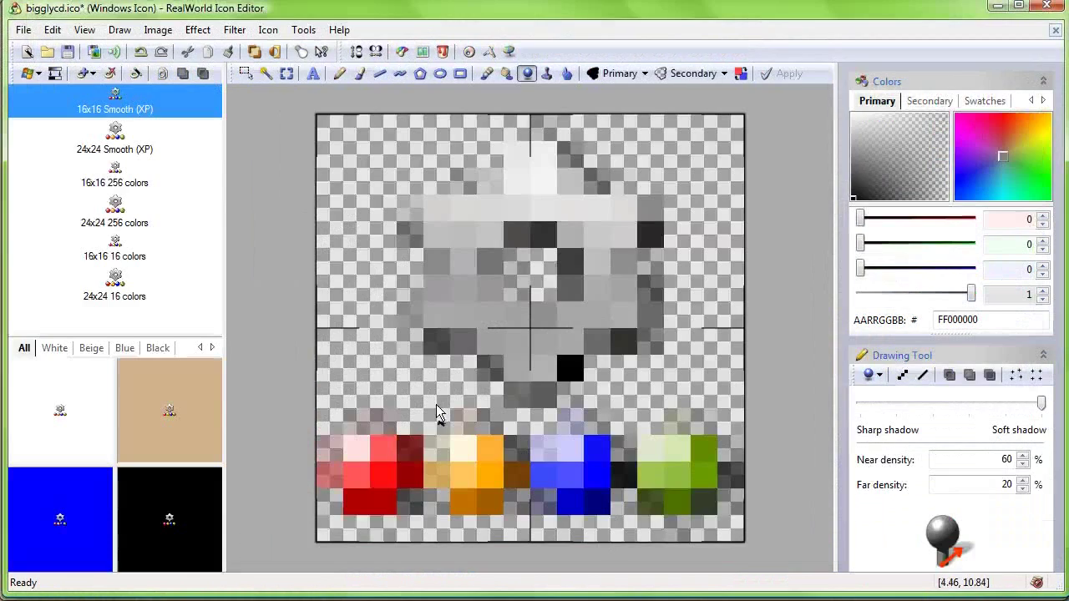
left_click(120, 139)
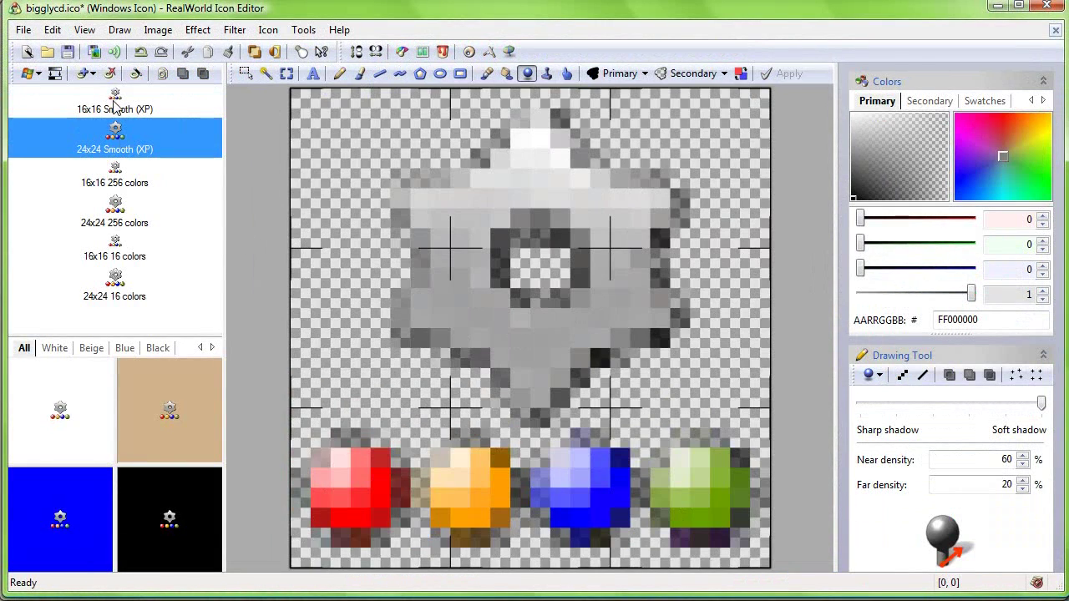
left_click(117, 117)
left_click(121, 143)
Step: Replace the 16x16 and 24x24 images in bigglycd1.ico with the simplified cog-and-balls versions
left_click(161, 75)
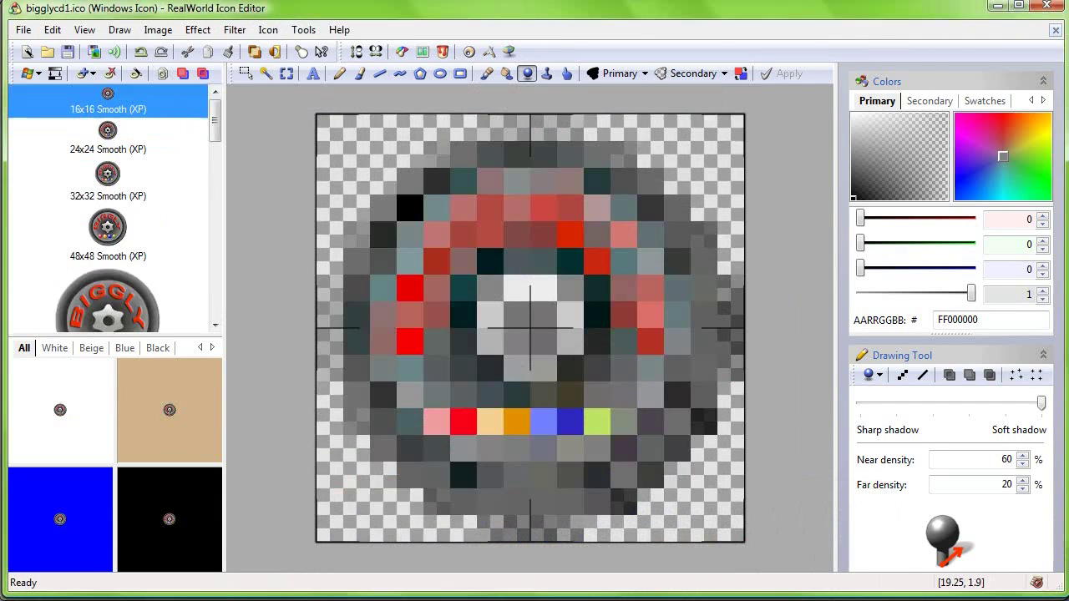
left_click(182, 75)
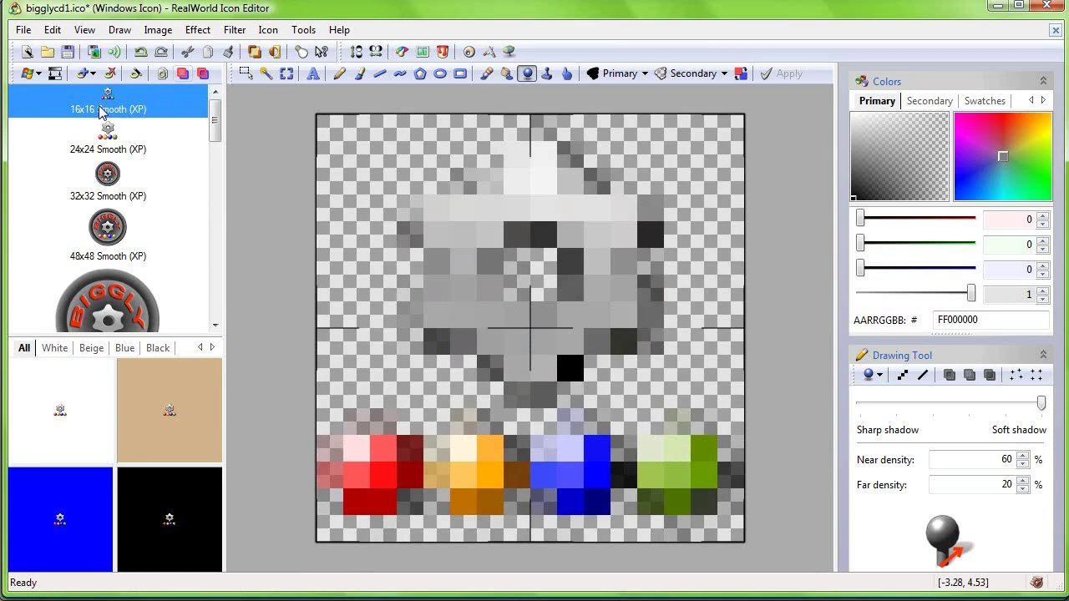
mouse_move(214, 121)
left_mouse_down()
mouse_move(215, 172)
mouse_move(214, 100)
left_mouse_up()
Step: Save the combined icon to the Desktop under the new name bigglycd2.ico
left_click(23, 29)
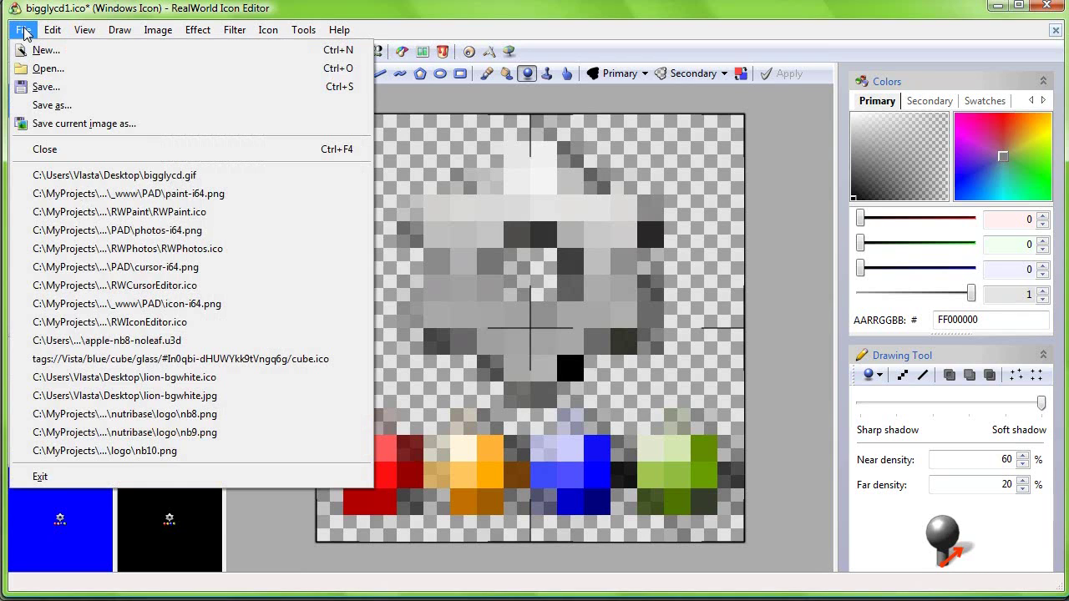
left_click(52, 105)
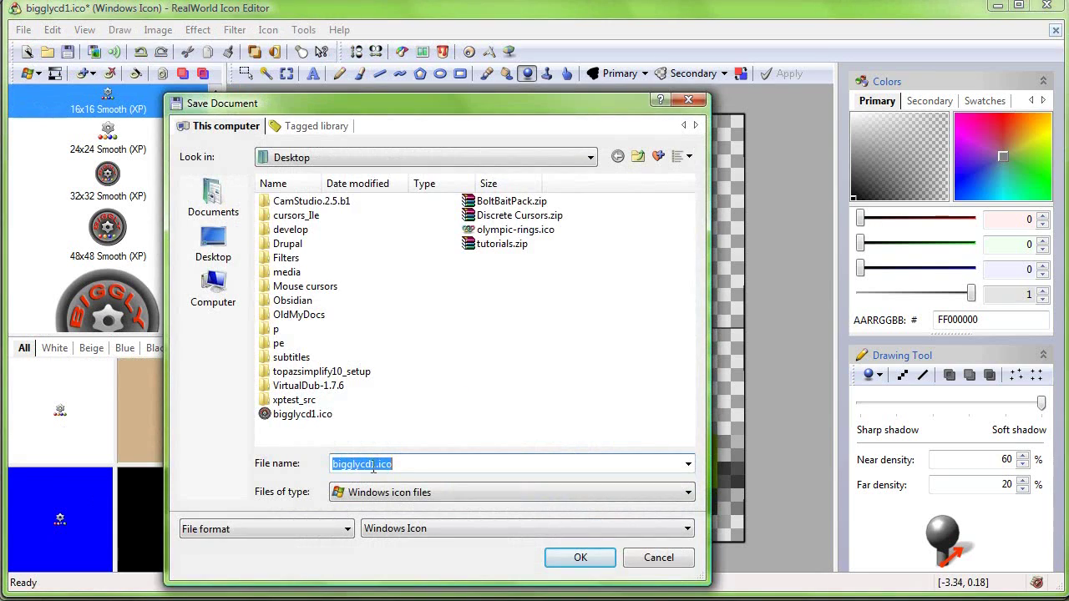
left_click(376, 465)
key("BackSpace")
type("2")
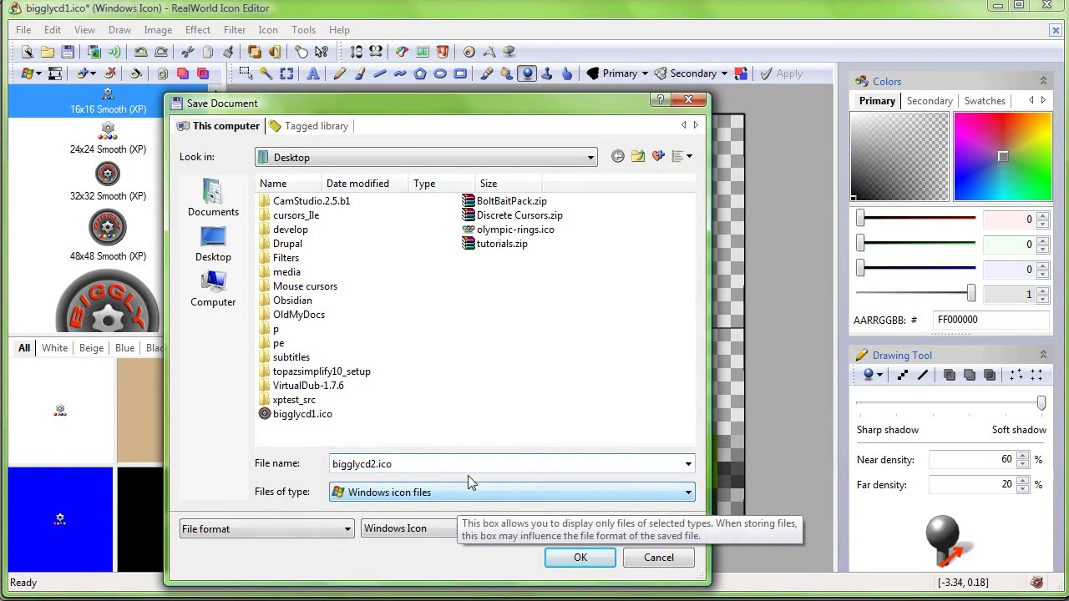
left_click(576, 562)
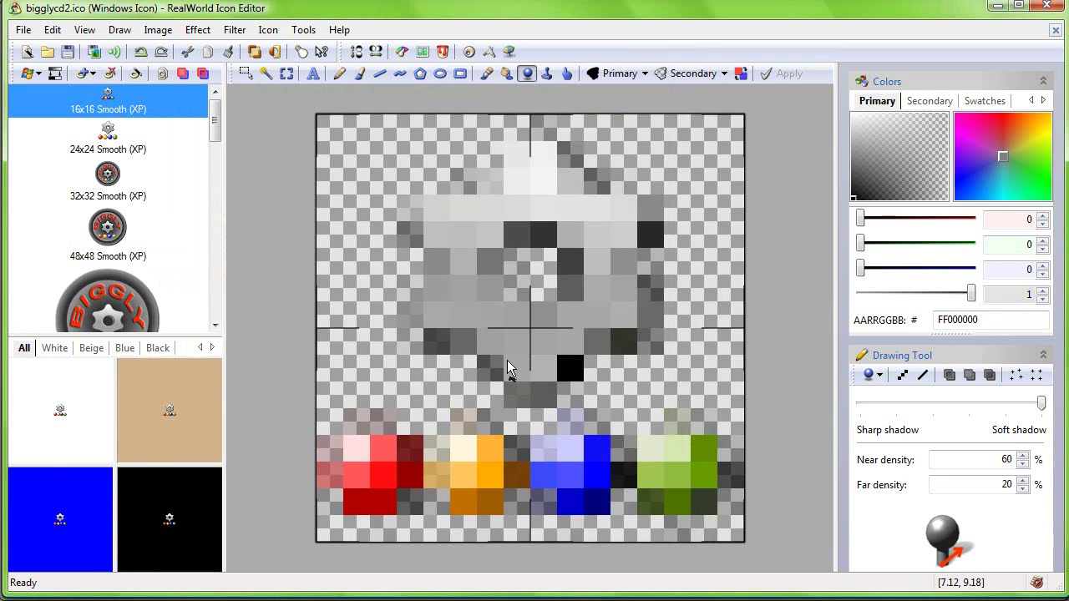
Step: Close bigglycd2.ico, bigglycd.ico and bigglycd.gif, discarding any further changes
left_click(1047, 6)
left_click(443, 350)
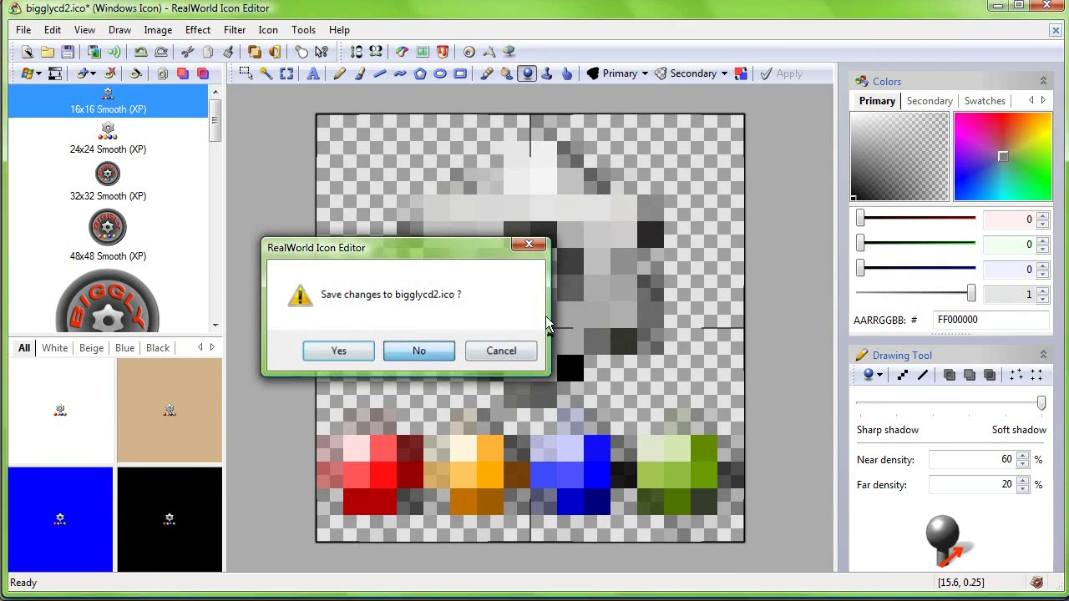
left_click(1046, 7)
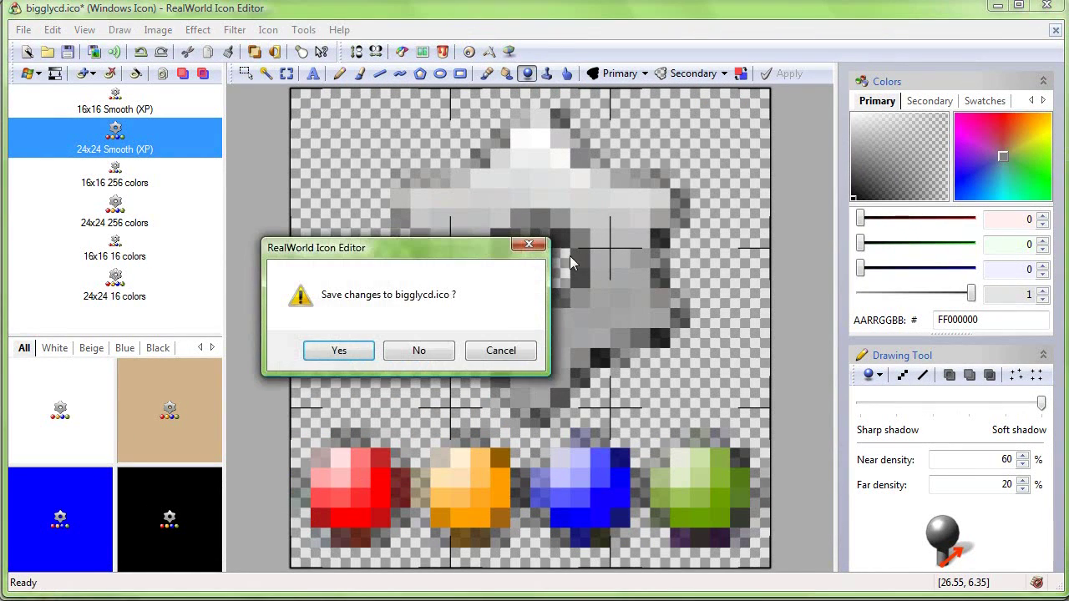
left_click(415, 351)
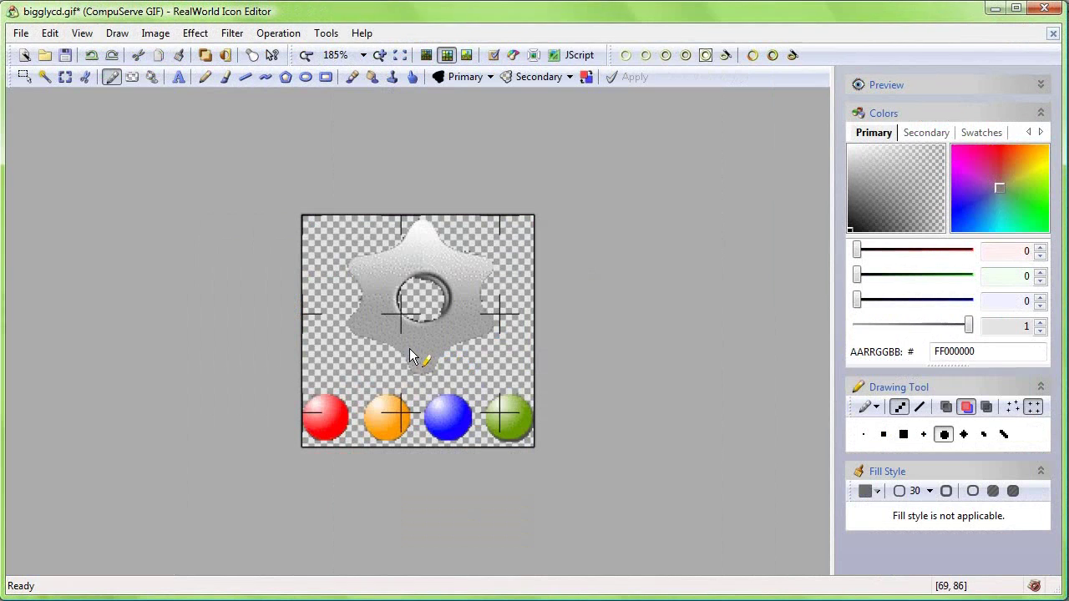
left_click(1052, 35)
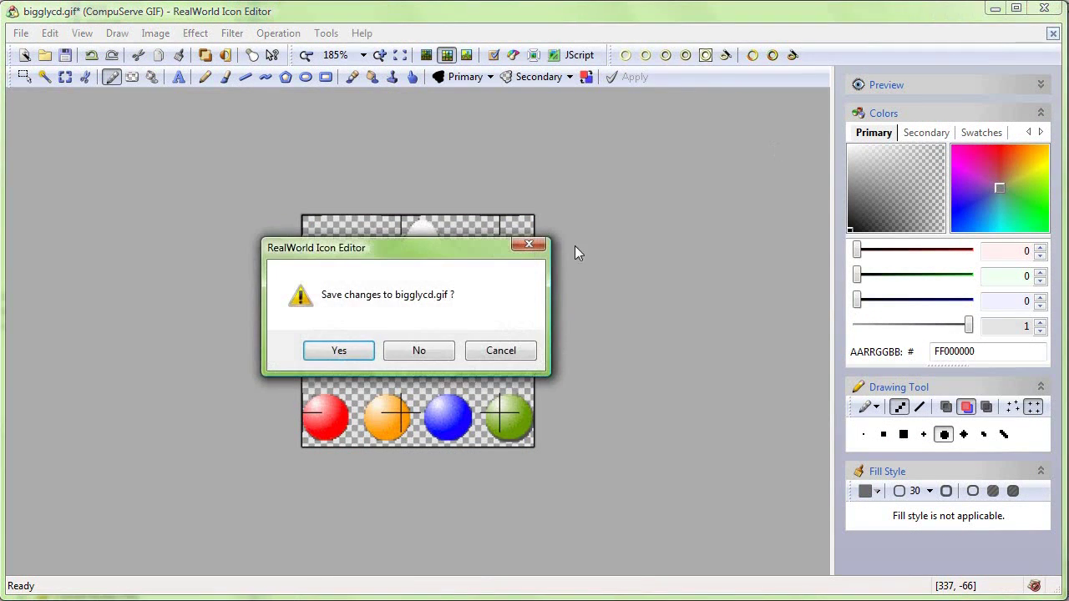
left_click(415, 352)
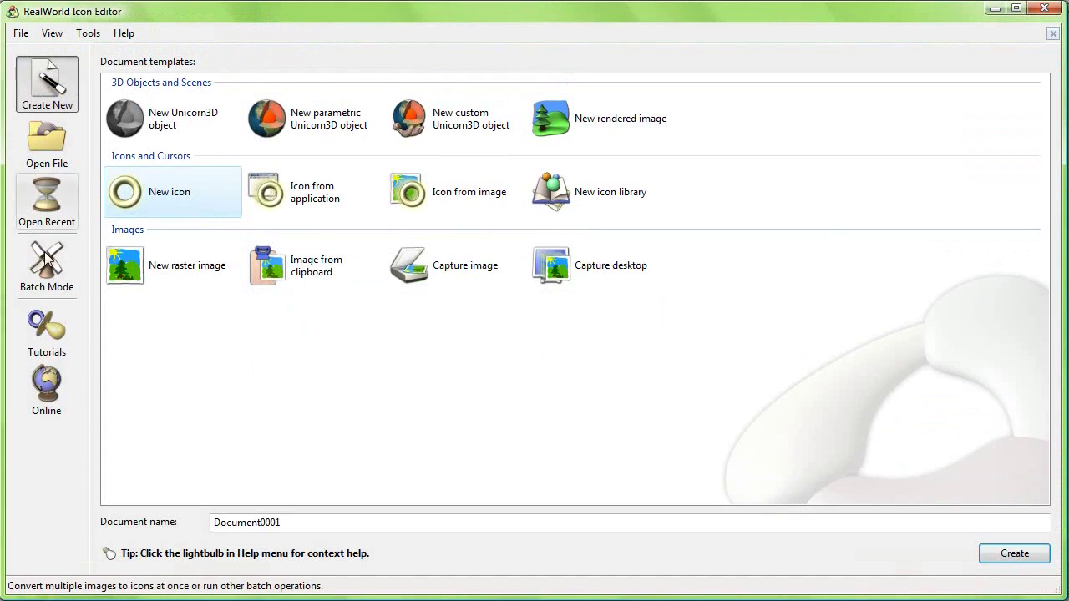
Step: Reopen bigglycd2.ico from the recently used files and select its 256x256 Smooth (XP) image for editing
left_click(46, 208)
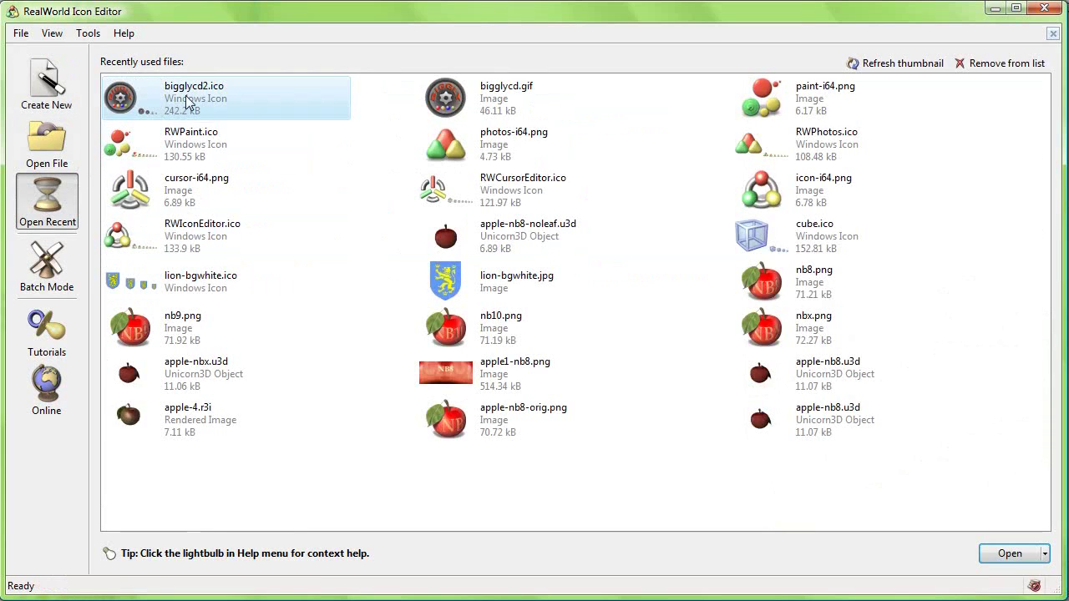
double_click(192, 96)
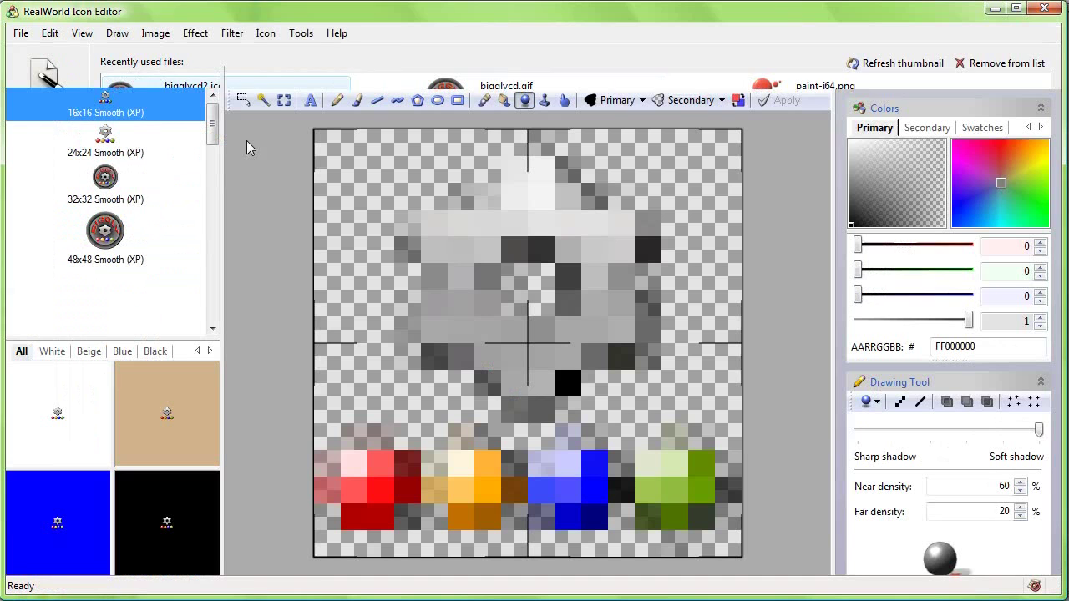
left_click_drag(212, 126, 212, 157)
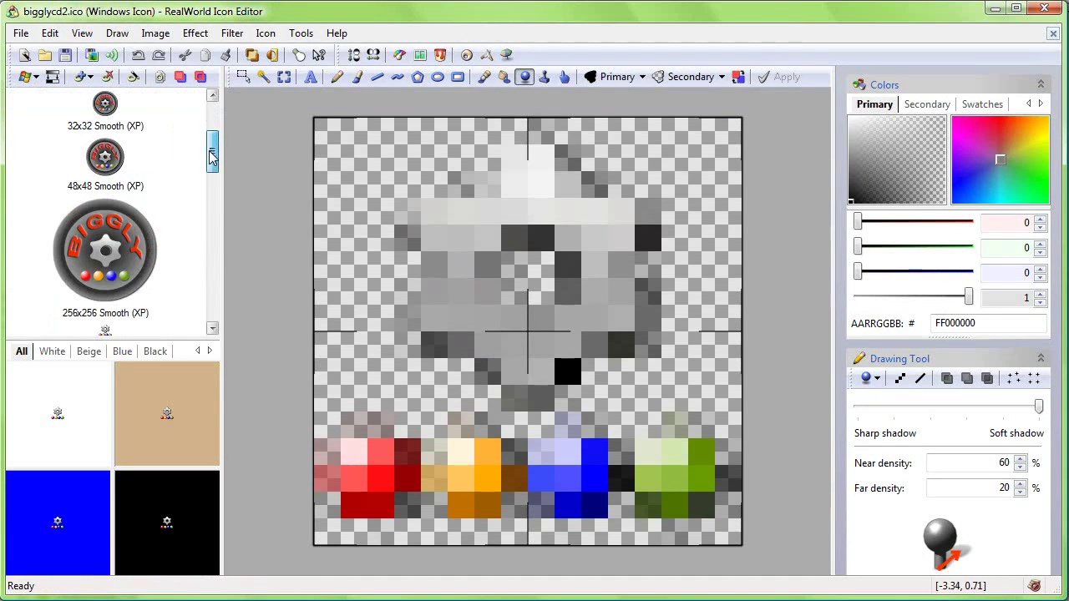
left_click(118, 261)
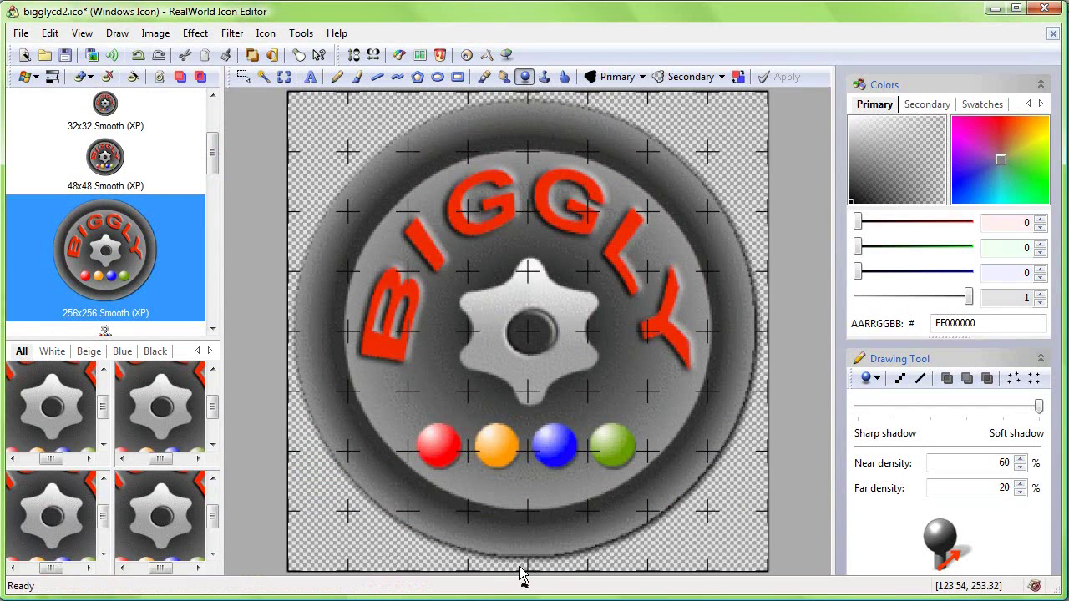
Step: Cast a soft perspective shadow behind the wheel, from the image's bottom edge up to the coloured balls, and apply it
left_click_drag(519, 567, 529, 436)
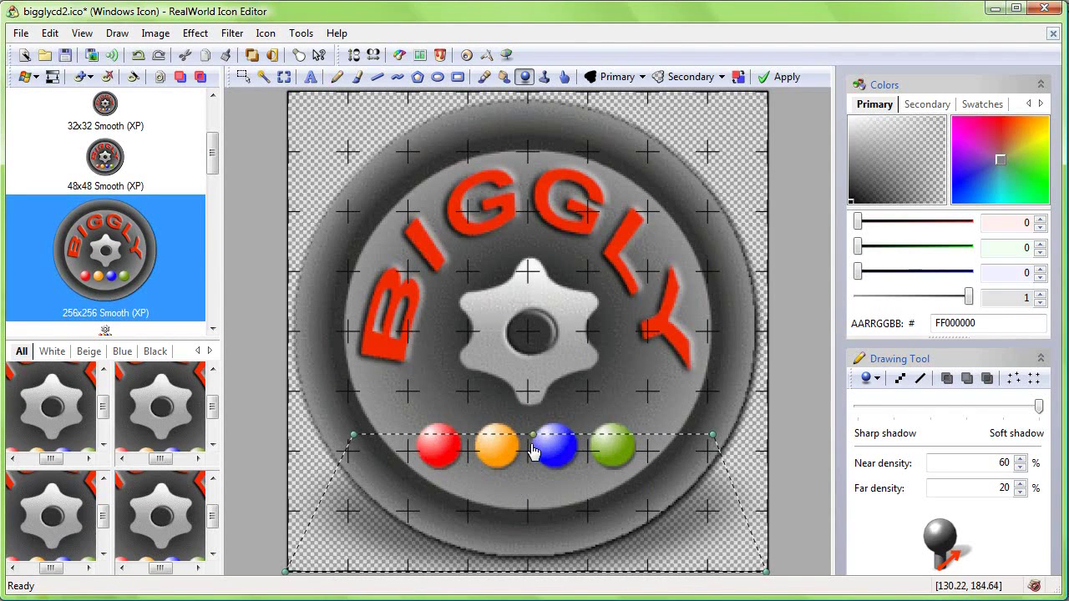
left_click_drag(533, 451, 532, 465)
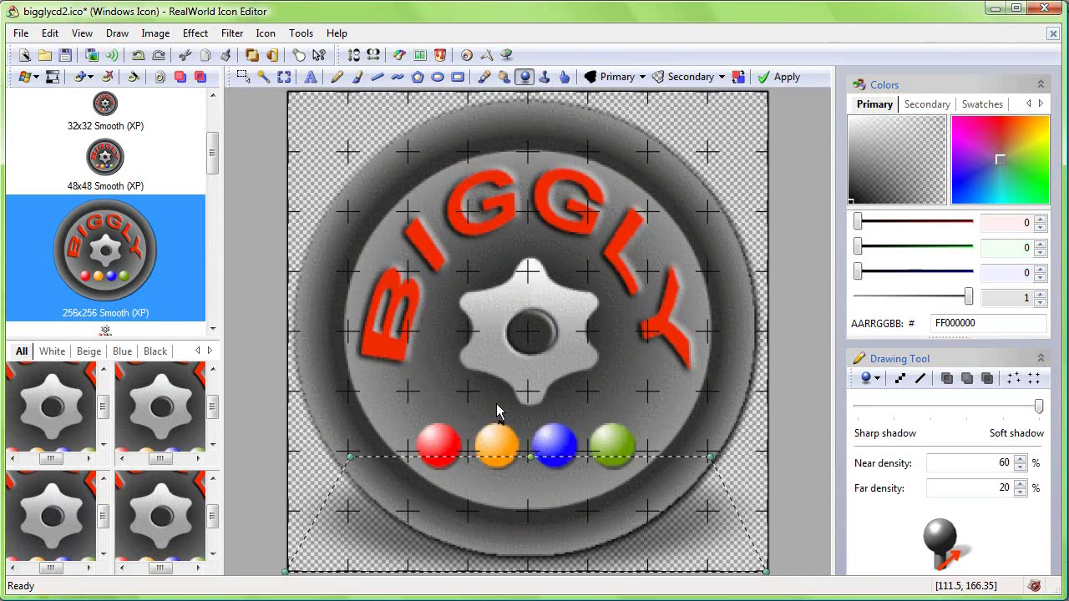
key("Return")
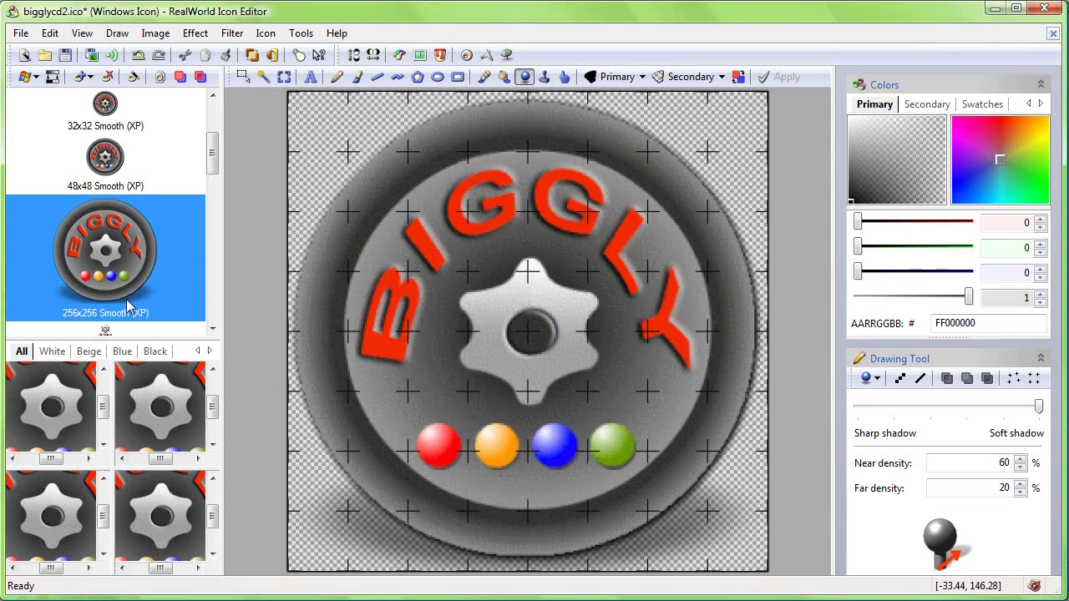
Step: Save the icon with the shadowed 256x256 image to the Desktop as bigglycd3.ico
left_click(21, 33)
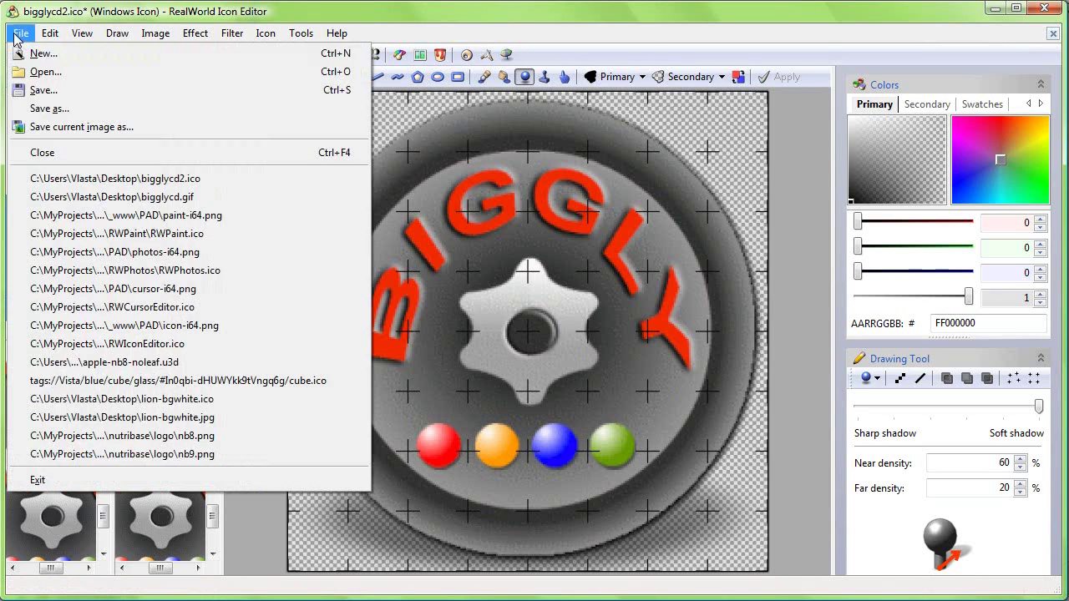
left_click(48, 108)
left_click(380, 465)
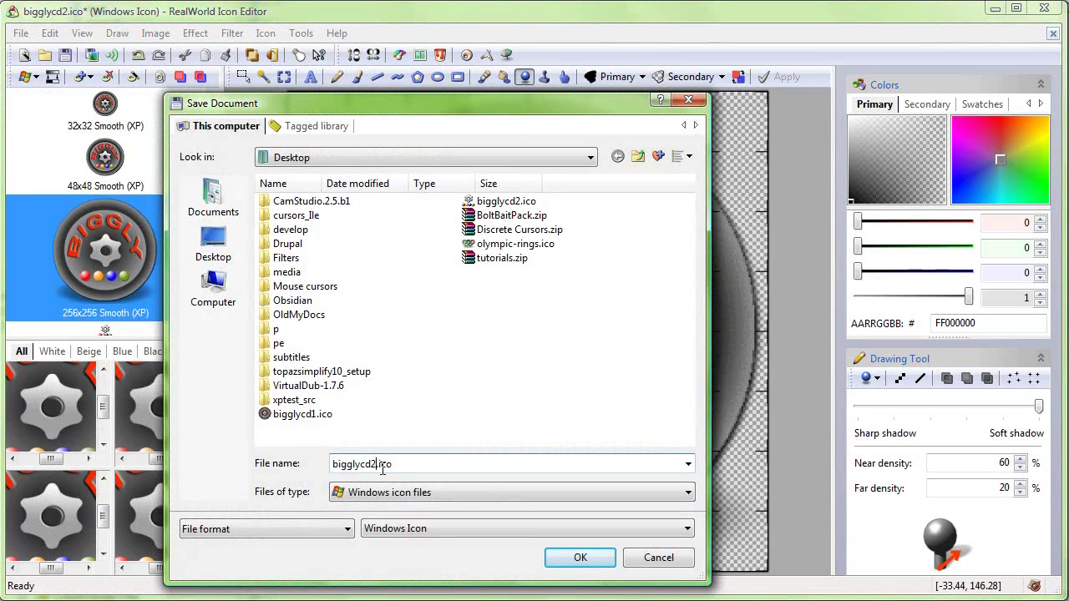
key("BackSpace")
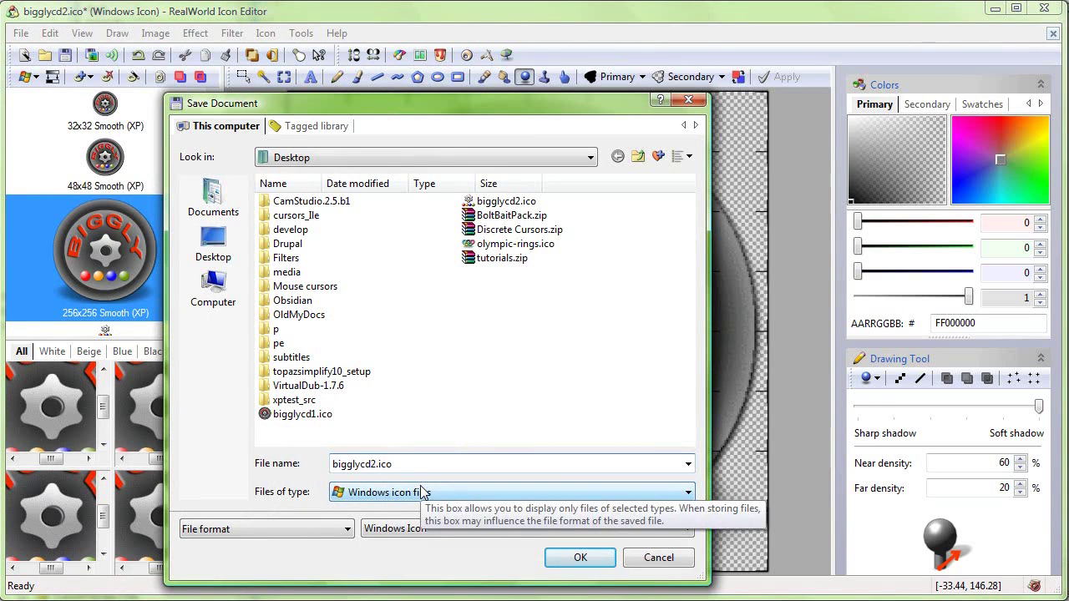
left_click(575, 558)
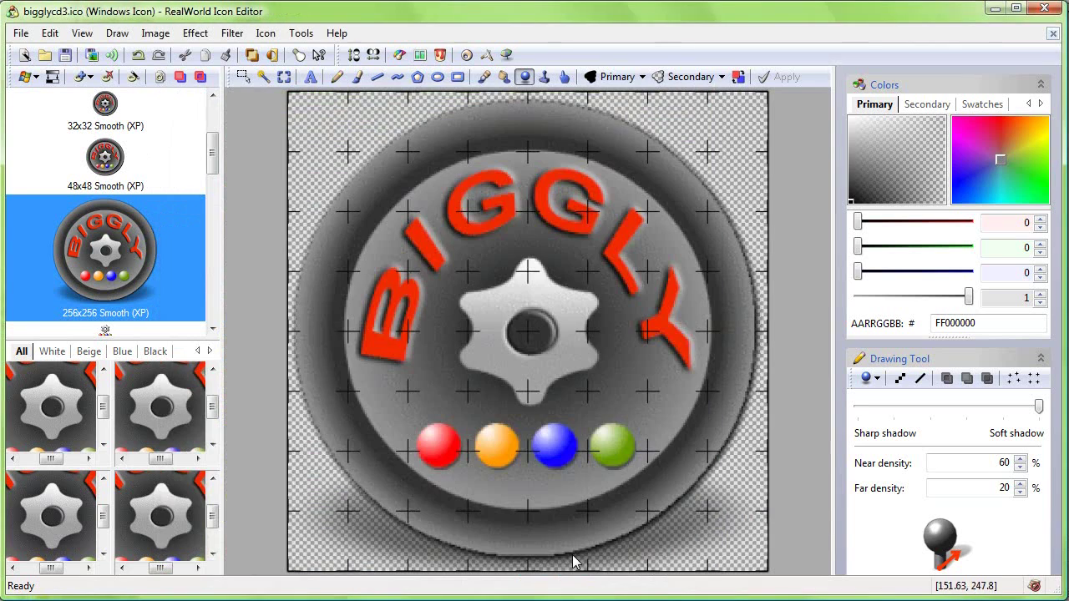